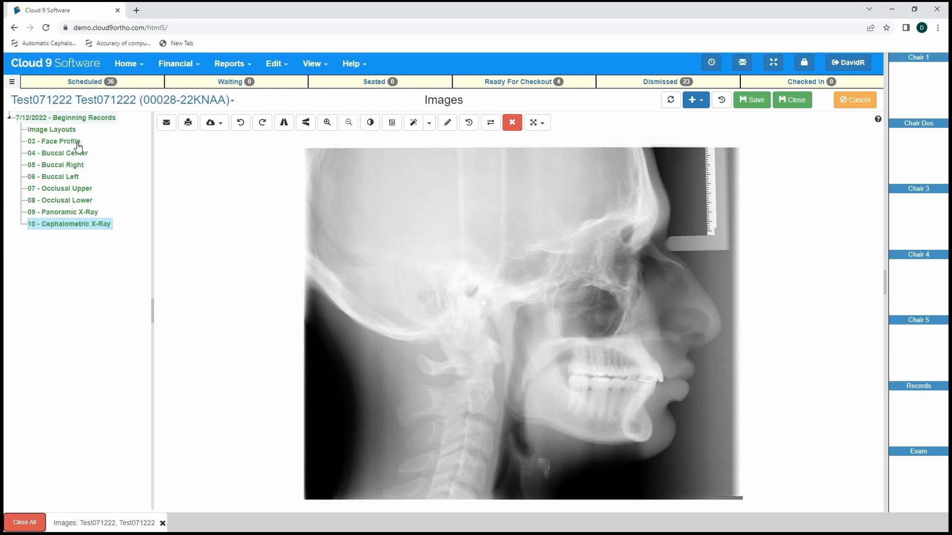
Compare the 03 - Face Profile photo with the 10 - Cephalometric X-Ray in the patient's Beginning Records.
{"action": "left_click", "coordinate": [60, 141]}
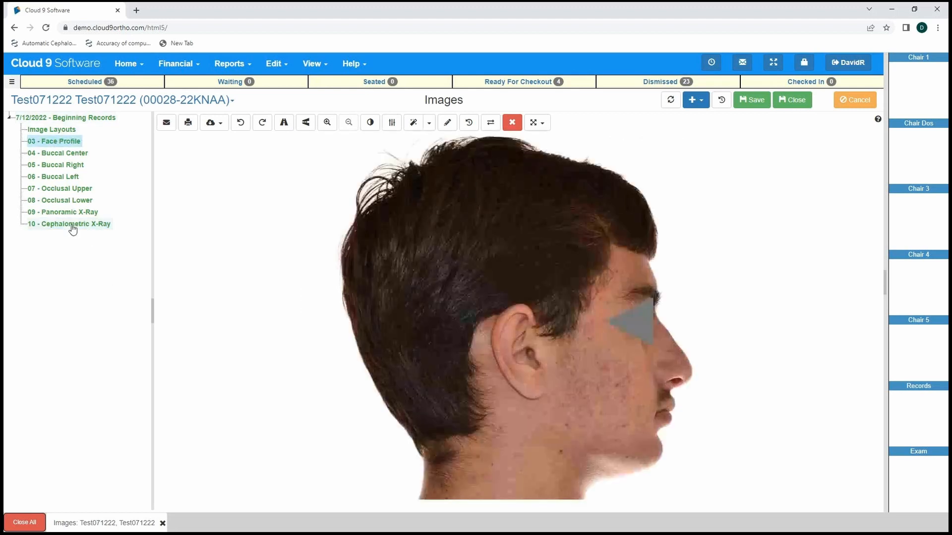
{"action": "left_click", "coordinate": [72, 225]}
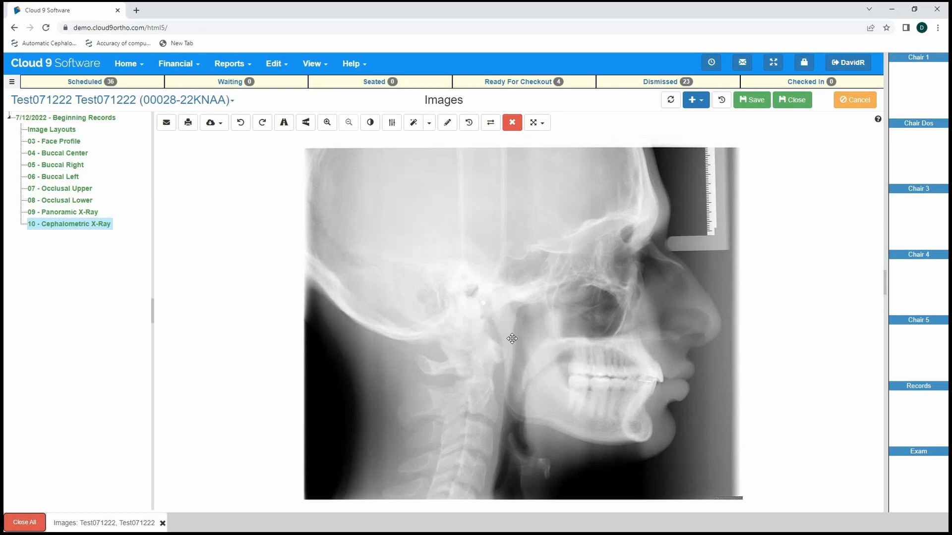
{"action": "left_click", "coordinate": [53, 142]}
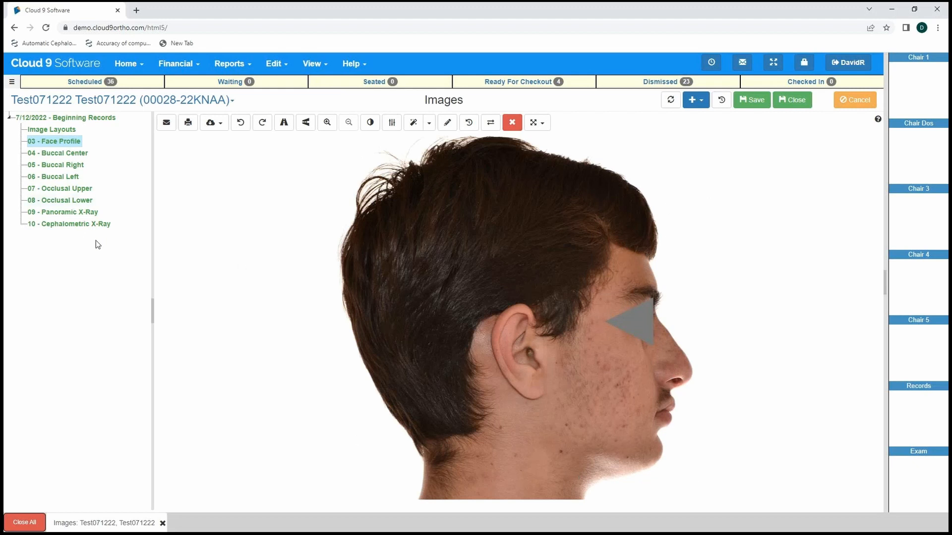
{"action": "left_click", "coordinate": [102, 224]}
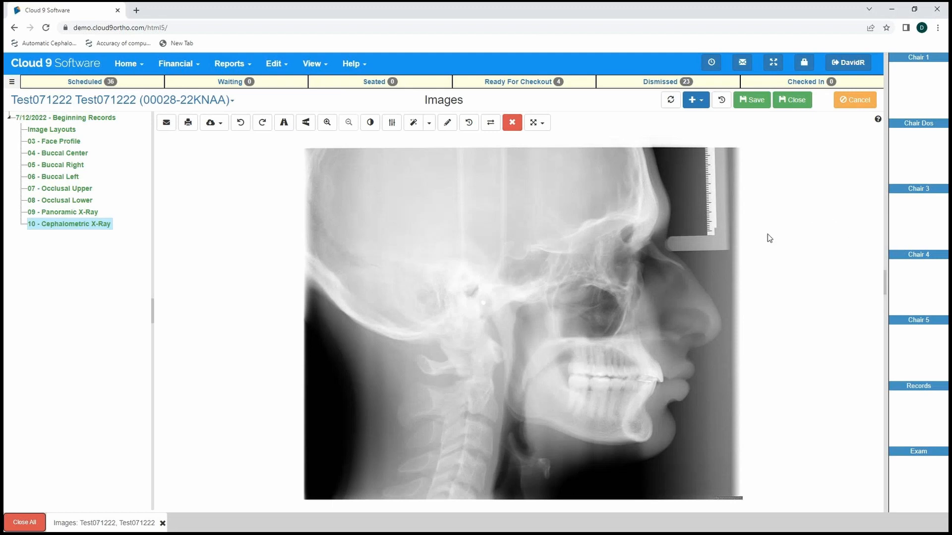
Switch to Dr. Ceph and view the list of existing patient cases from the Patient Wizard, returning without opening one.
{"action": "key", "text": "alt+Tab"}
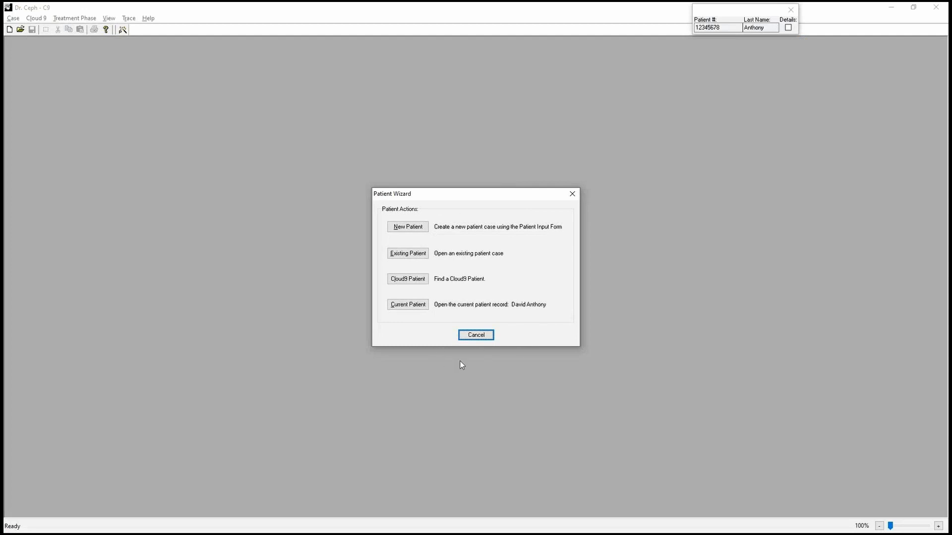
{"action": "left_click", "coordinate": [475, 337]}
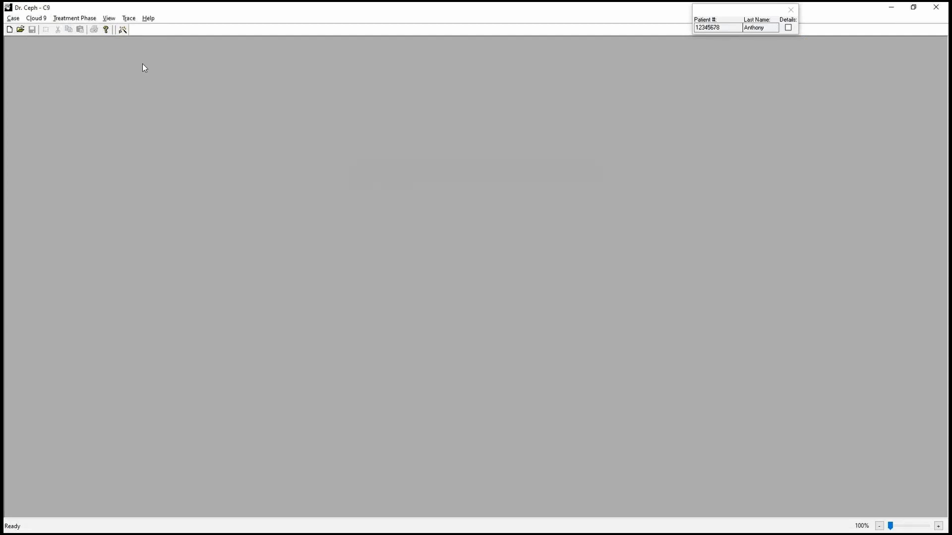
{"action": "left_click", "coordinate": [122, 30]}
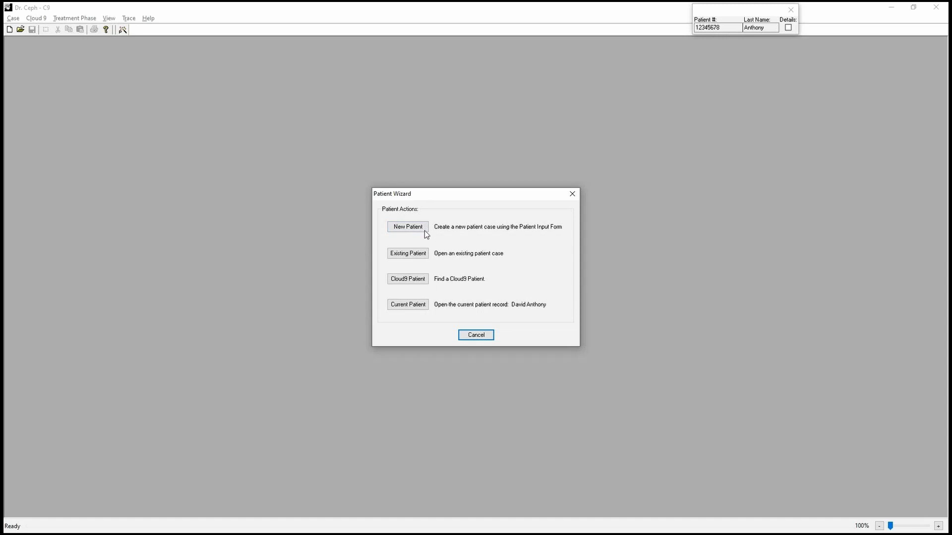
{"action": "left_click", "coordinate": [424, 254]}
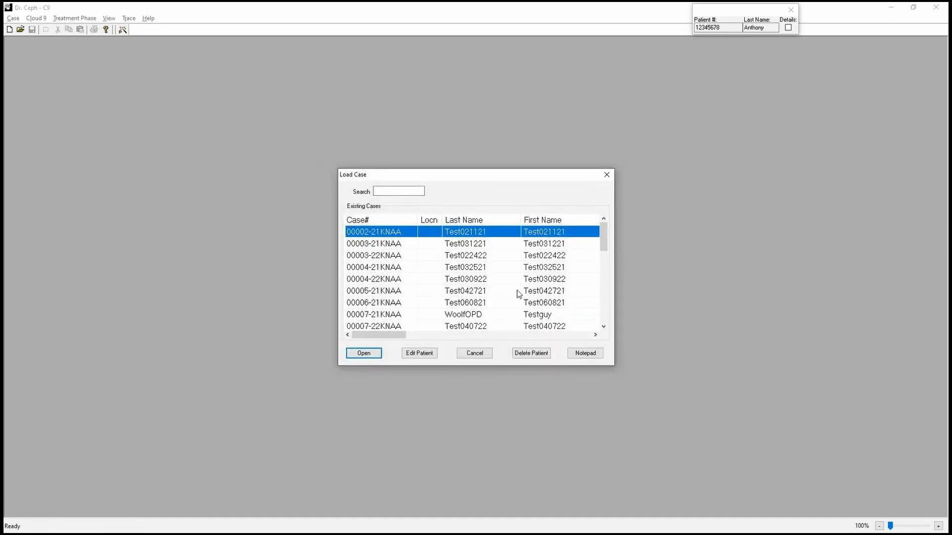
{"action": "left_click", "coordinate": [475, 353]}
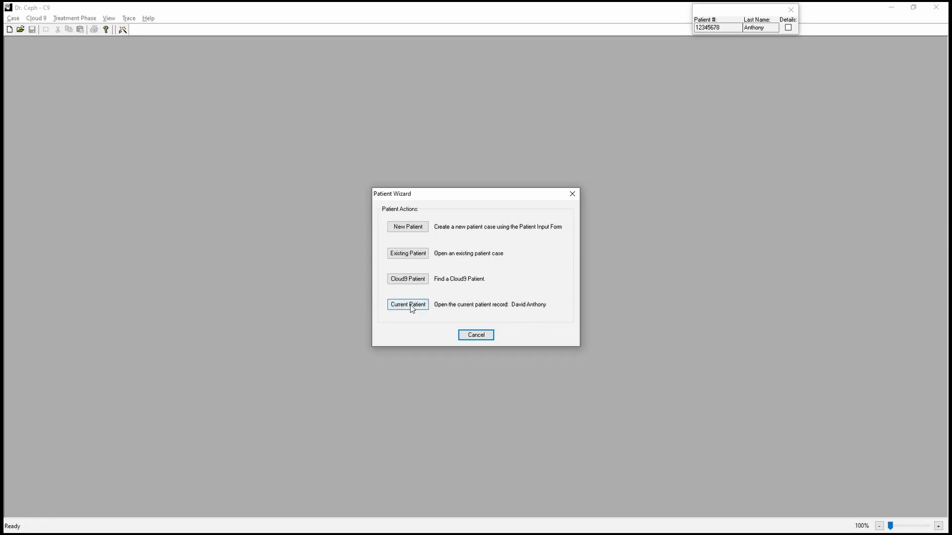
Start finding a Cloud9 patient and log in to Cloud9 with the account username and password.
{"action": "left_click", "coordinate": [414, 278]}
{"action": "type", "text": "DavidR"}
{"action": "key", "text": "Tab"}
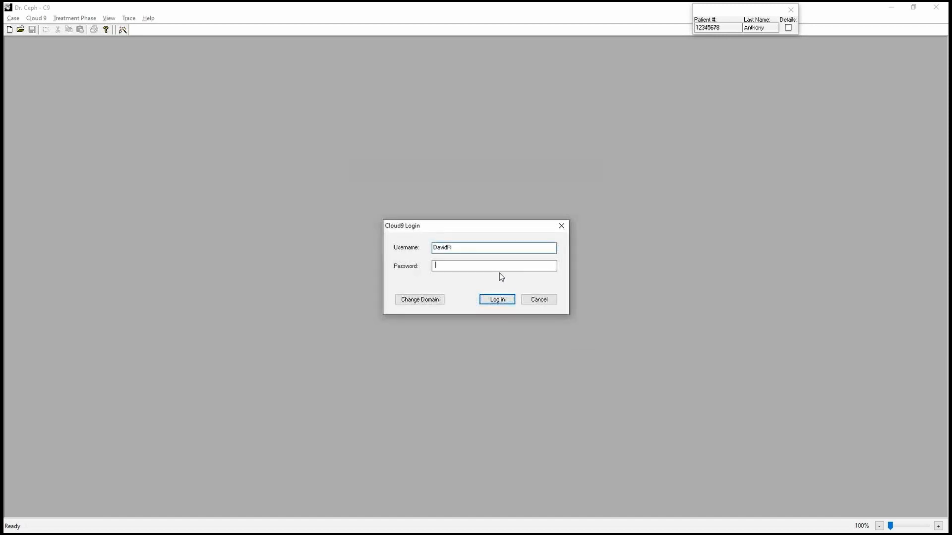
{"action": "type", "text": "*******"}
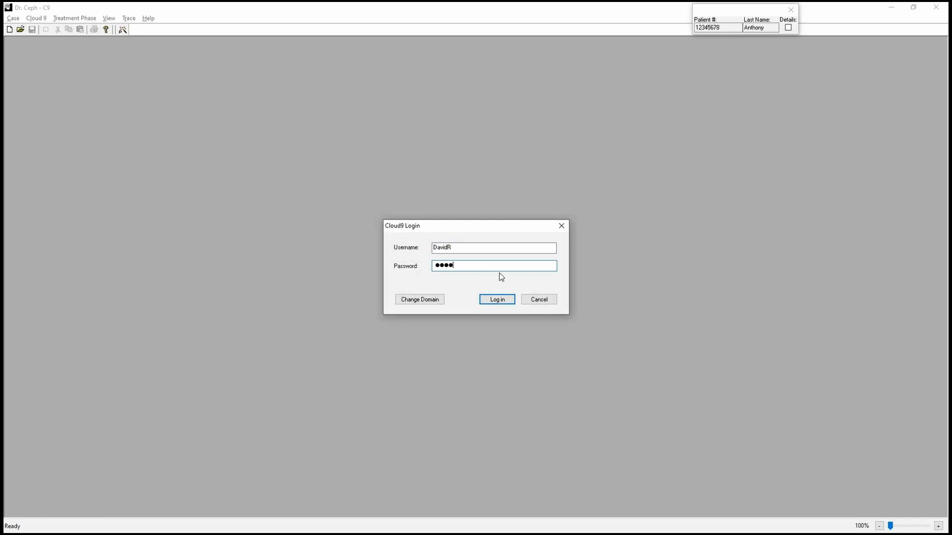
{"action": "type", "text": "************"}
{"action": "left_click", "coordinate": [503, 299]}
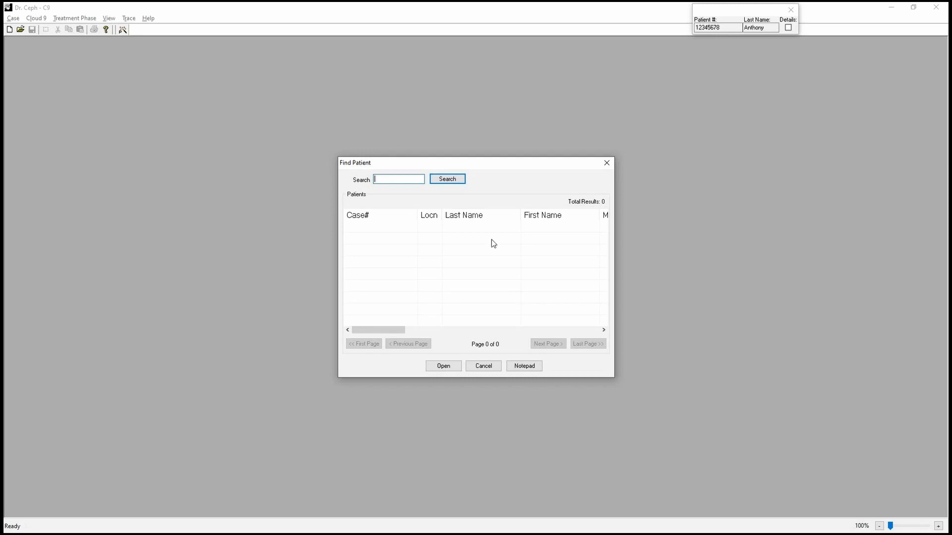
Search the Cloud9 patients for "Test0712, t", open the matching case, and set the patient's race to White.
{"action": "type", "text": "Test0712, t"}
{"action": "left_click", "coordinate": [440, 180]}
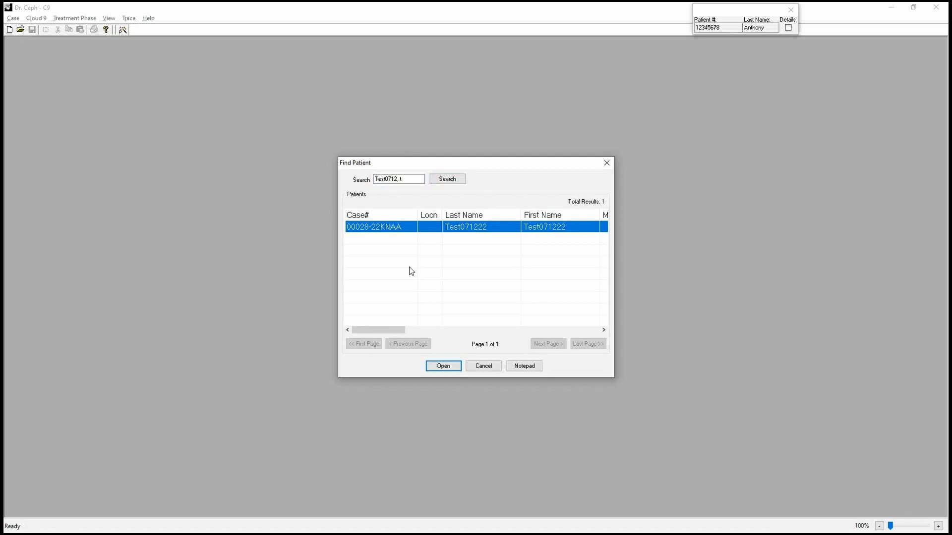
{"action": "double_click", "coordinate": [489, 230]}
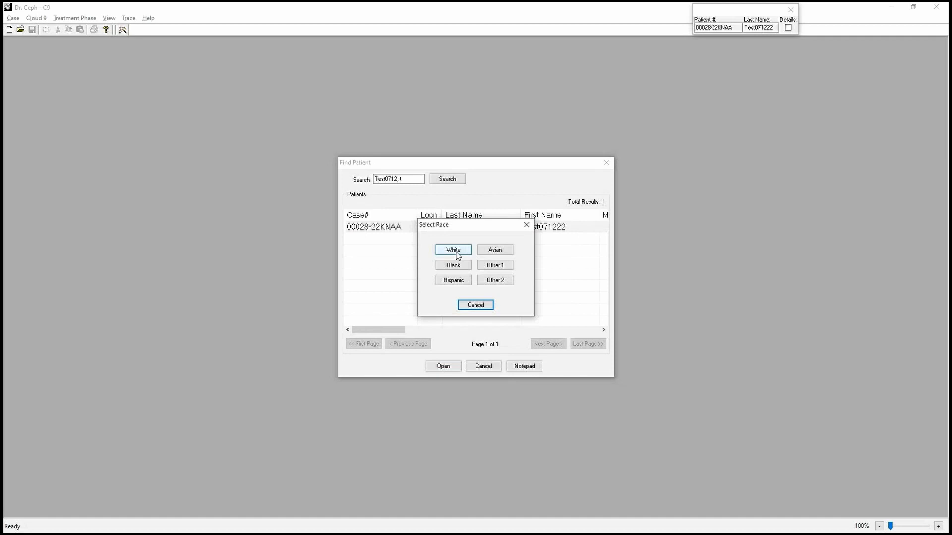
{"action": "left_click", "coordinate": [453, 250]}
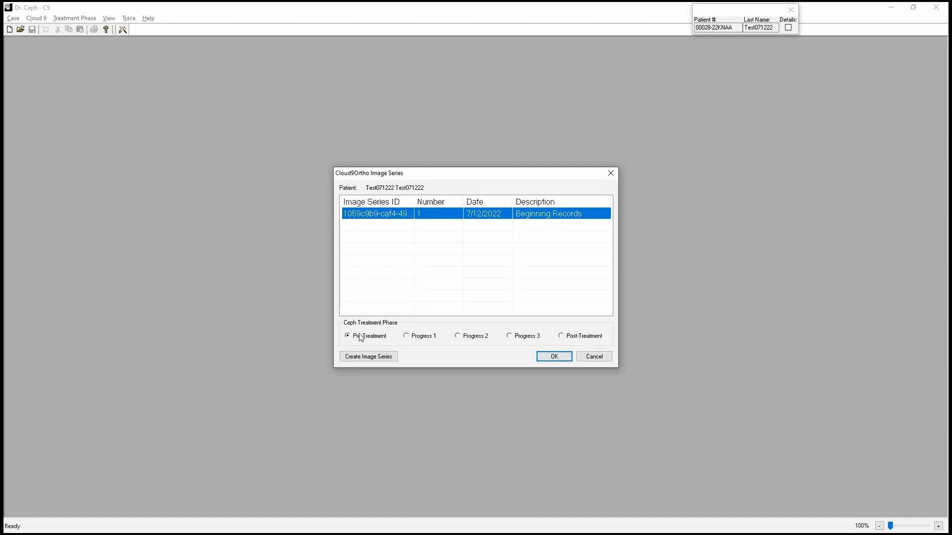
Load the 7/12/2022 Beginning Records image series with Pre-Treatment as the ceph treatment phase.
{"action": "left_click", "coordinate": [425, 337]}
{"action": "left_click", "coordinate": [475, 337]}
{"action": "left_click", "coordinate": [522, 338]}
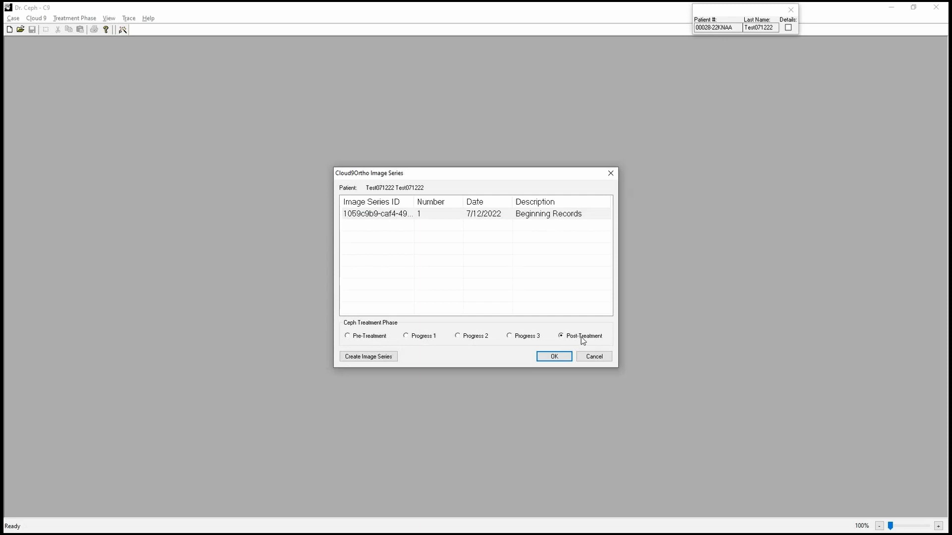
{"action": "left_click", "coordinate": [431, 337]}
{"action": "left_click", "coordinate": [534, 217]}
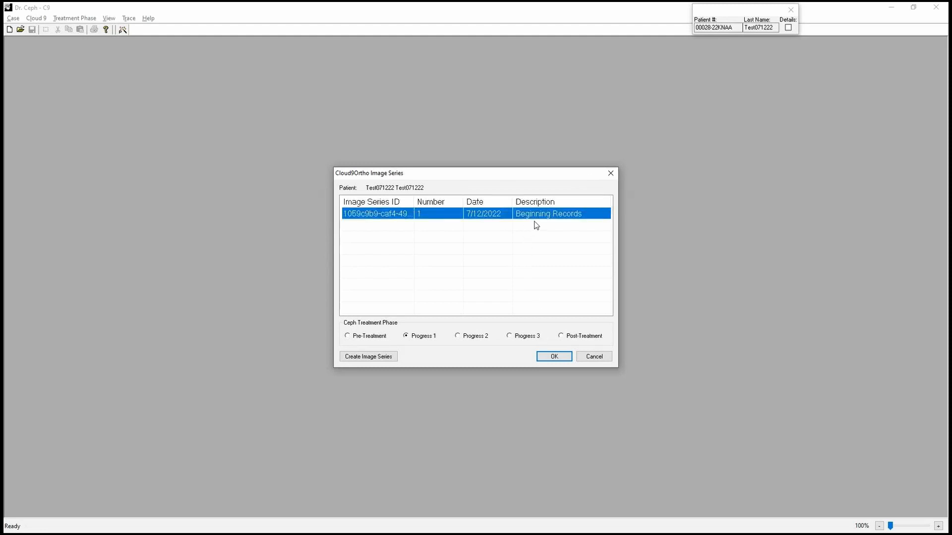
{"action": "left_click", "coordinate": [364, 337]}
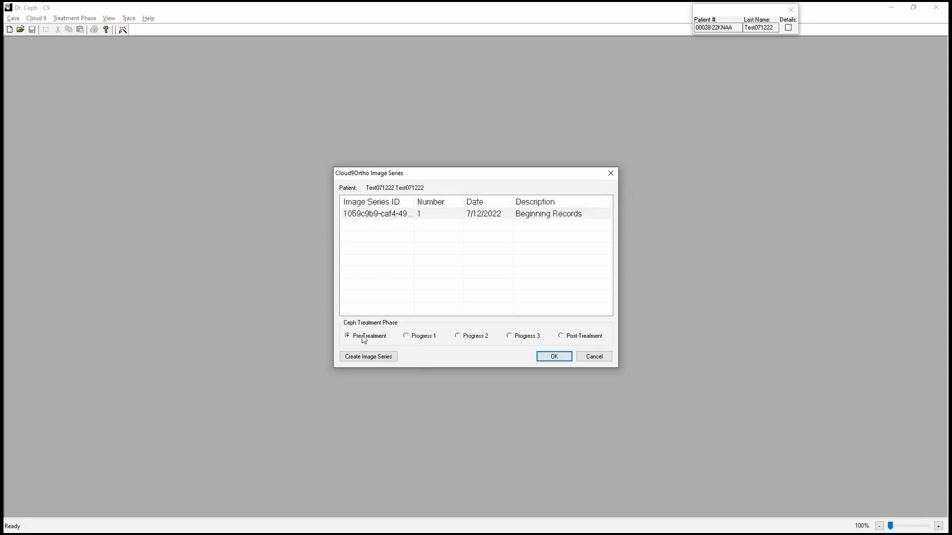
{"action": "left_click", "coordinate": [552, 358]}
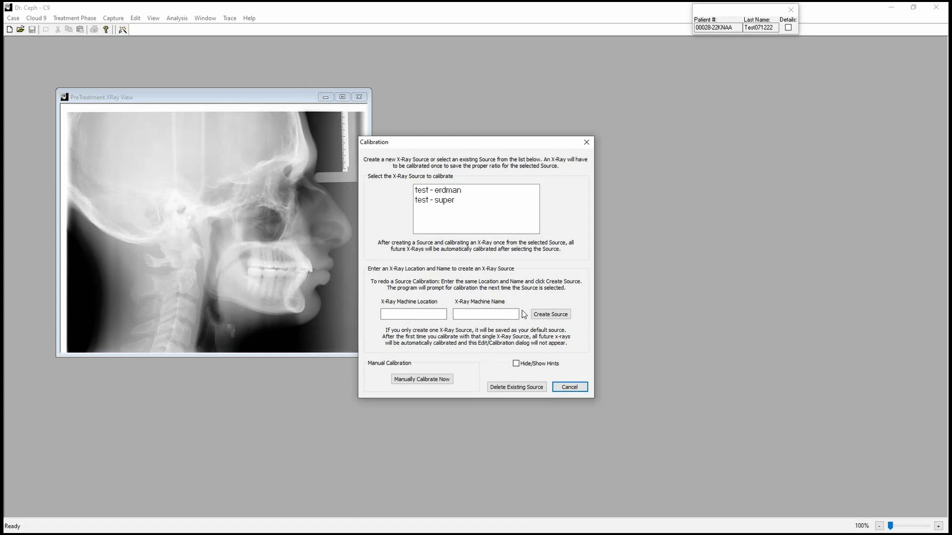
Calibrate the X-ray with the existing "test - erdman" source and dismiss the Analysis Wizard for now.
{"action": "left_click", "coordinate": [447, 194]}
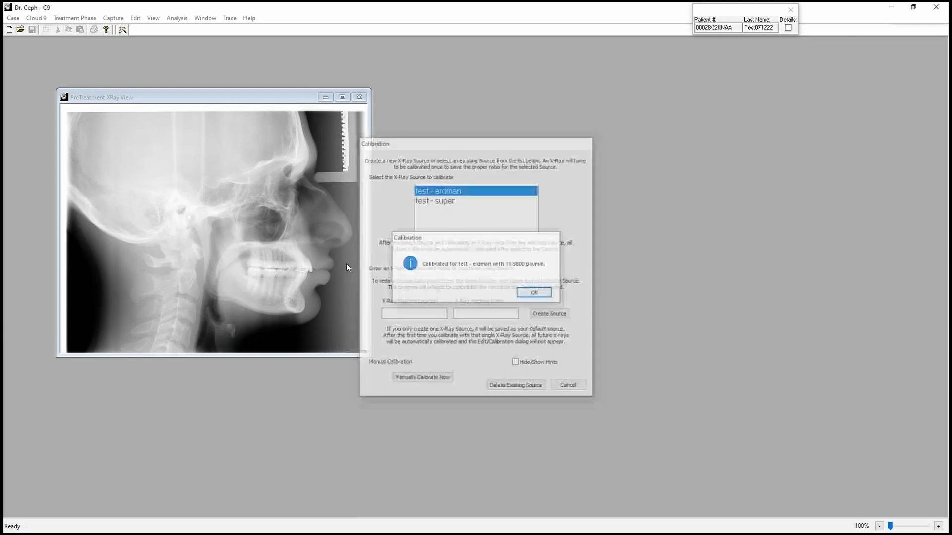
{"action": "key", "text": "Return"}
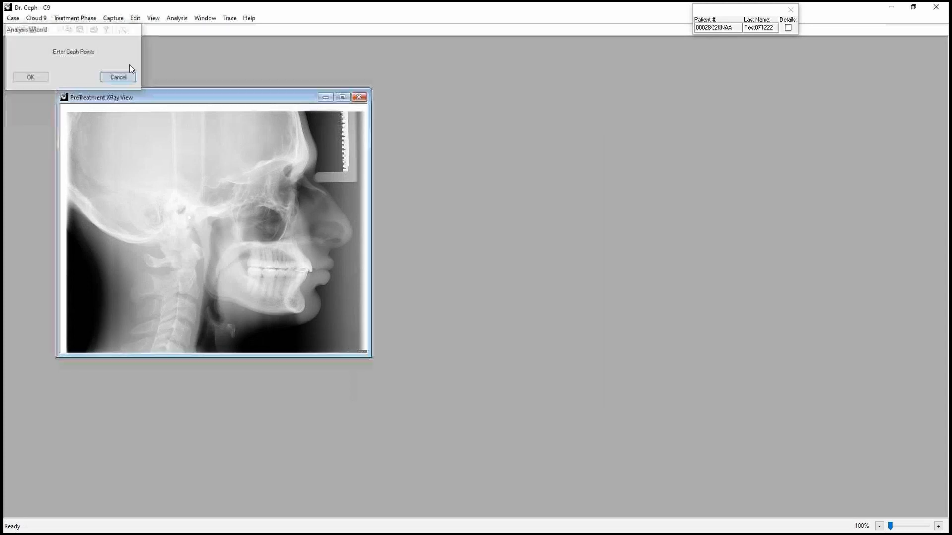
{"action": "left_click", "coordinate": [119, 78]}
Start cephalometric point entry on the pre-treatment X-ray through the Analysis Wizard.
{"action": "left_click", "coordinate": [177, 19]}
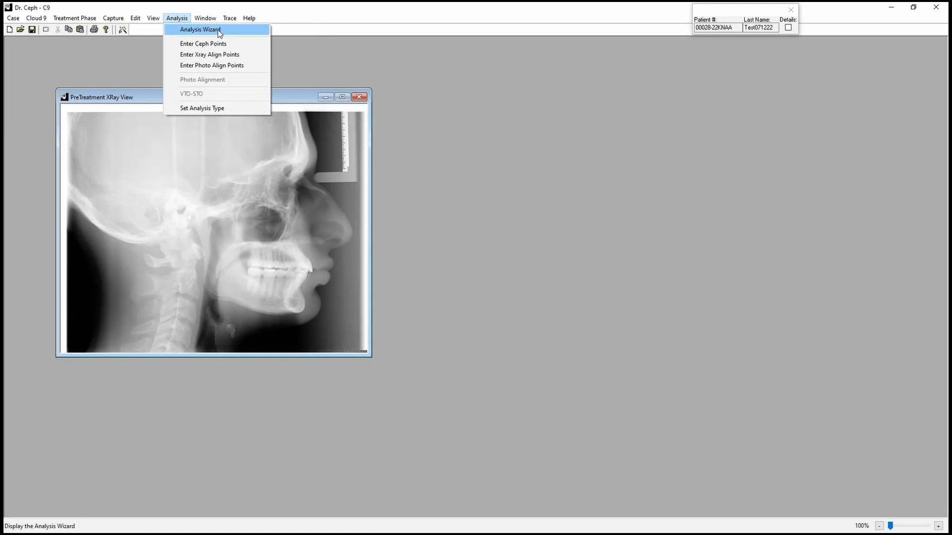
{"action": "left_click", "coordinate": [218, 29]}
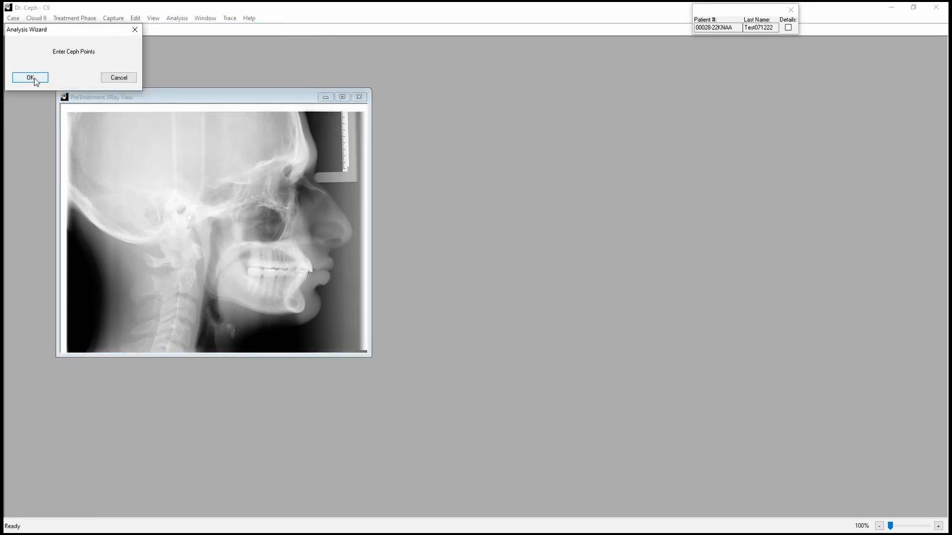
{"action": "left_click", "coordinate": [34, 79]}
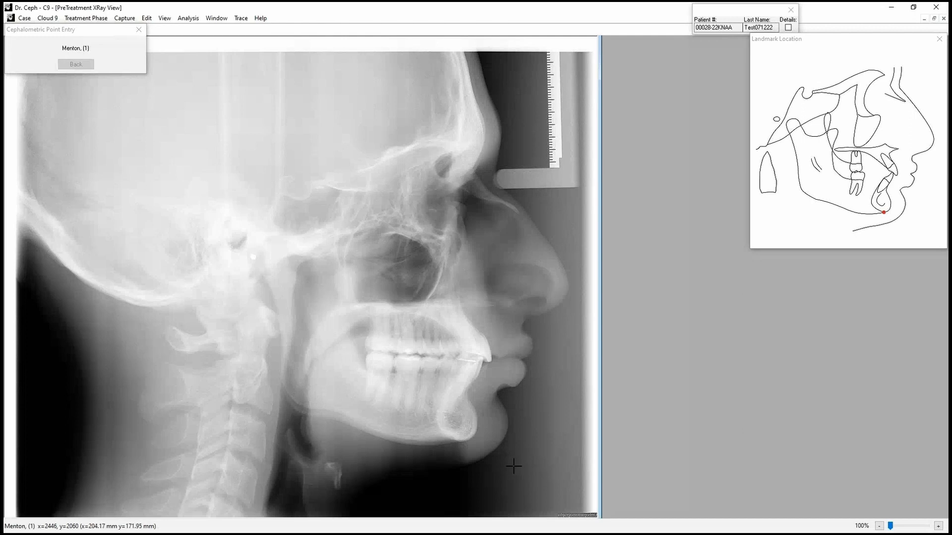
Place the Menton, Gnathion, Pogonion and Point B landmarks along the bony outline of the chin.
{"action": "scroll", "coordinate": [505, 463], "scroll_direction": "up", "scroll_amount": 1}
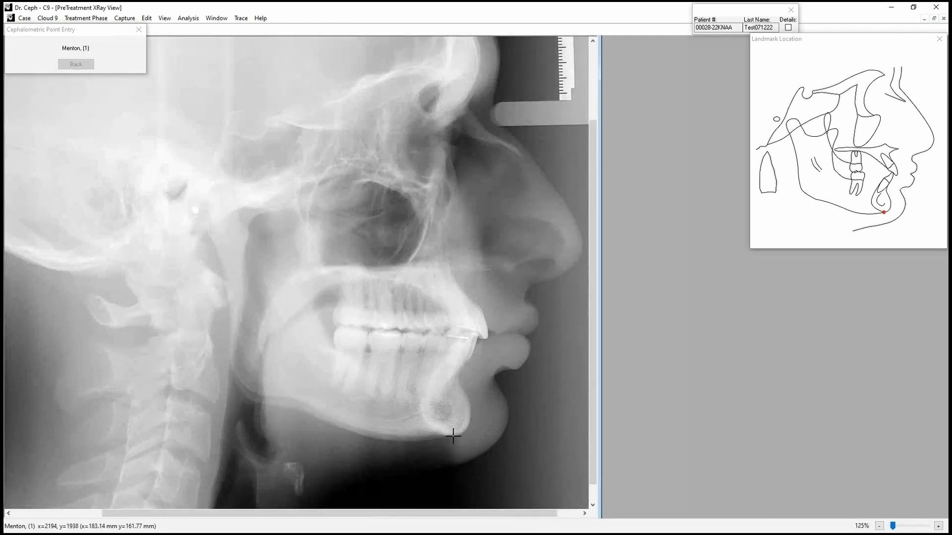
{"action": "scroll", "coordinate": [453, 436], "scroll_direction": "up", "scroll_amount": 5}
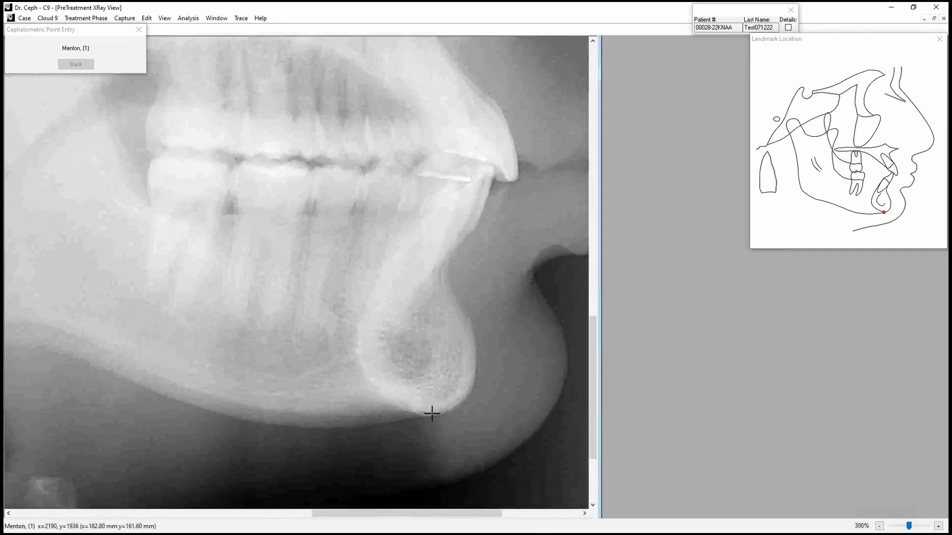
{"action": "scroll", "coordinate": [432, 414], "scroll_direction": "up", "scroll_amount": 3}
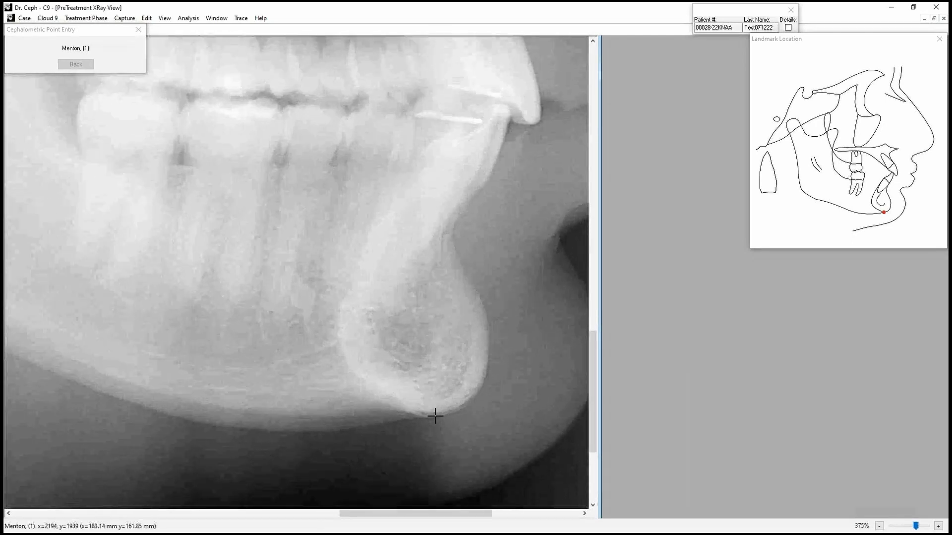
{"action": "scroll", "coordinate": [435, 417], "scroll_direction": "up", "scroll_amount": 4}
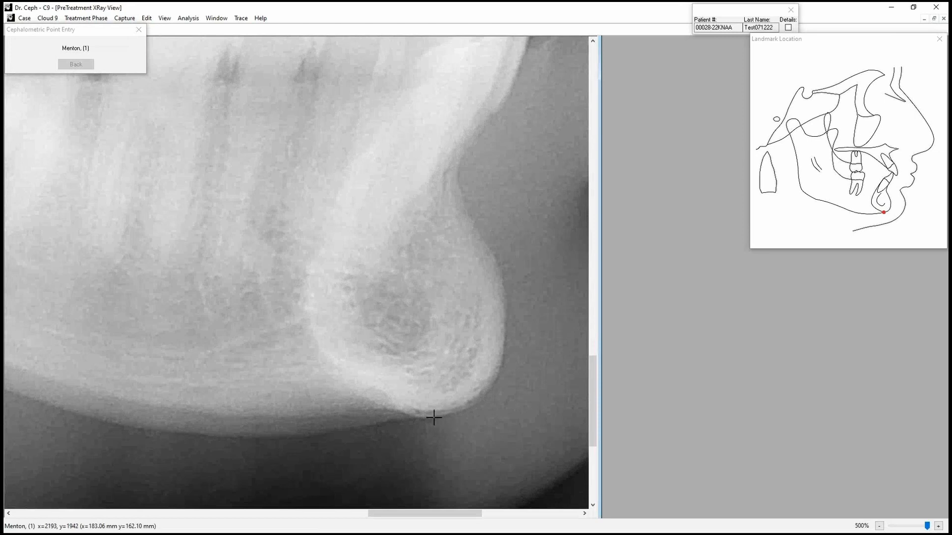
{"action": "left_click", "coordinate": [432, 414]}
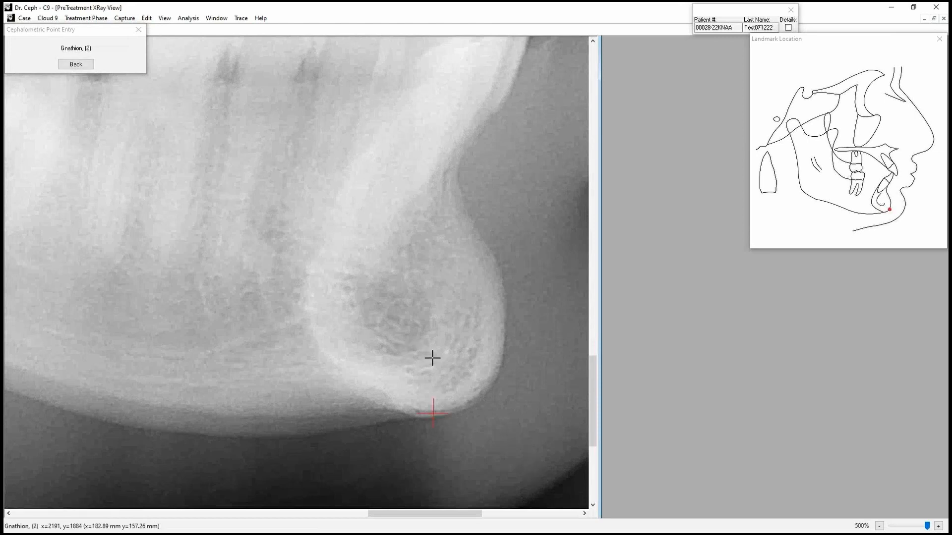
{"action": "left_click", "coordinate": [479, 398]}
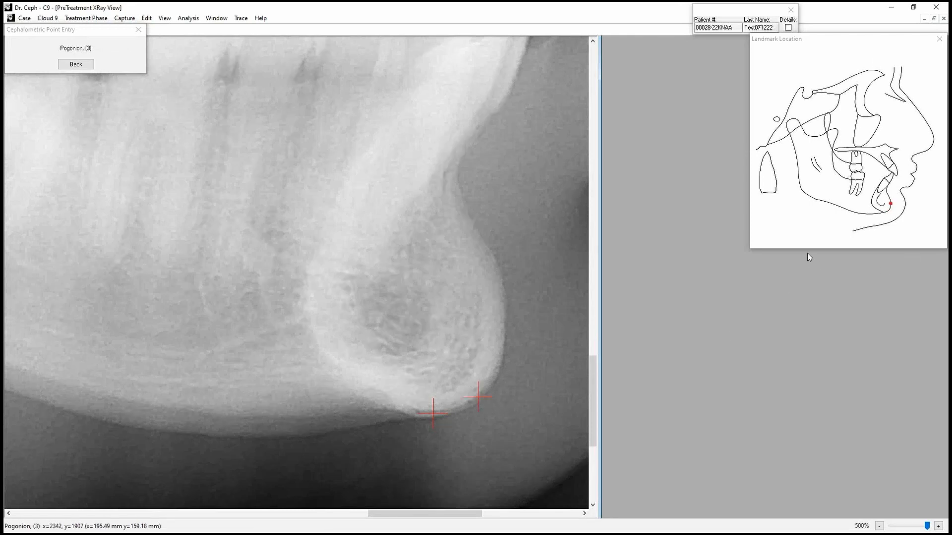
{"action": "left_click", "coordinate": [505, 308]}
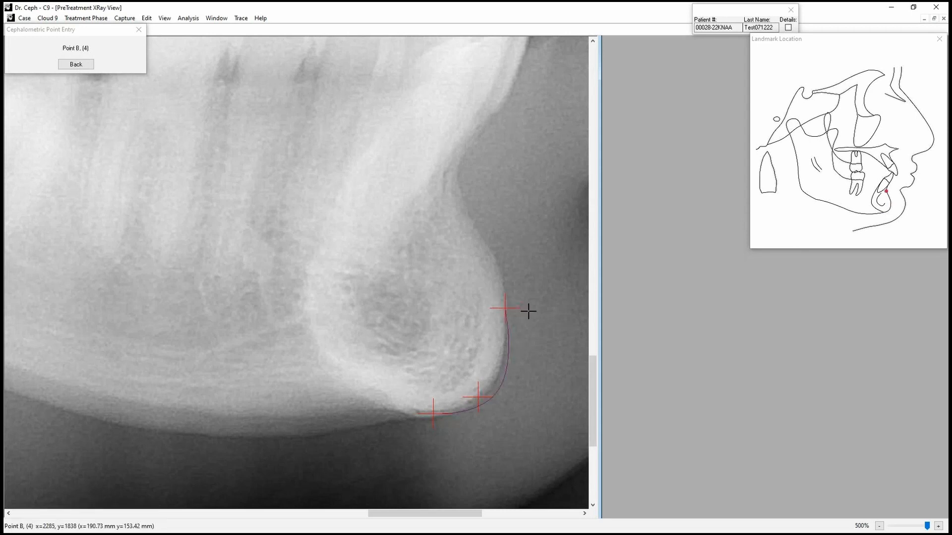
{"action": "left_click", "coordinate": [458, 174]}
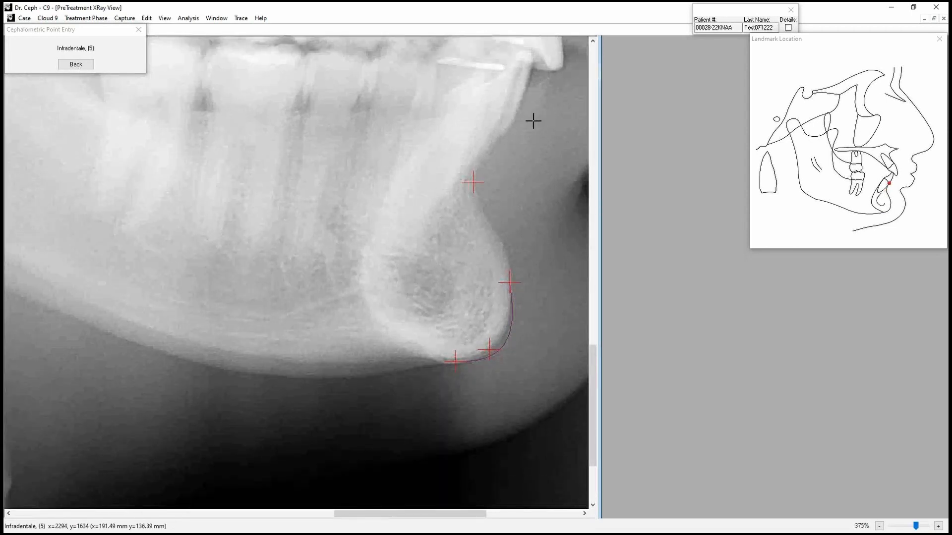
Place the Infradentale landmark in front of the lower incisor and the Lower Incisor, Incisal Edge landmark at its tip.
{"action": "left_click_drag", "start_coordinate": [510, 123], "coordinate": [441, 175]}
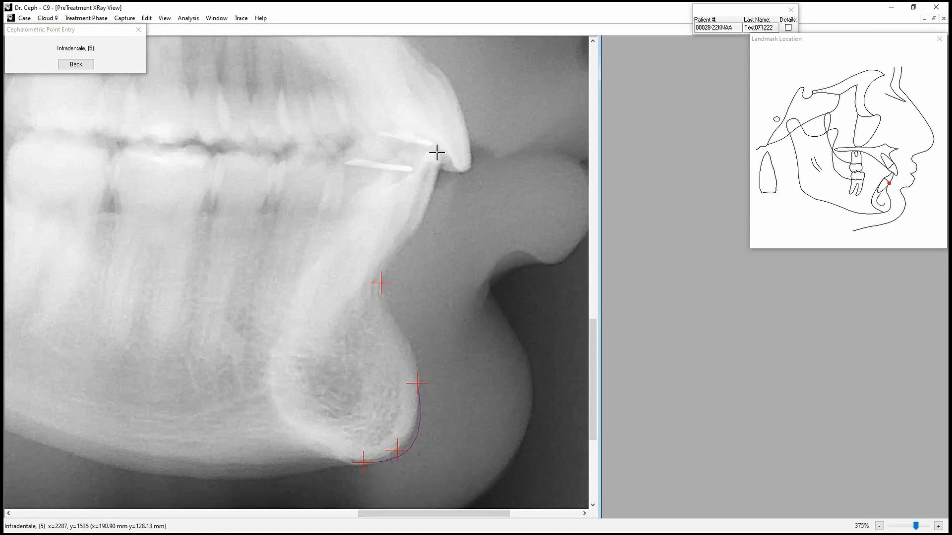
{"action": "left_click", "coordinate": [419, 226]}
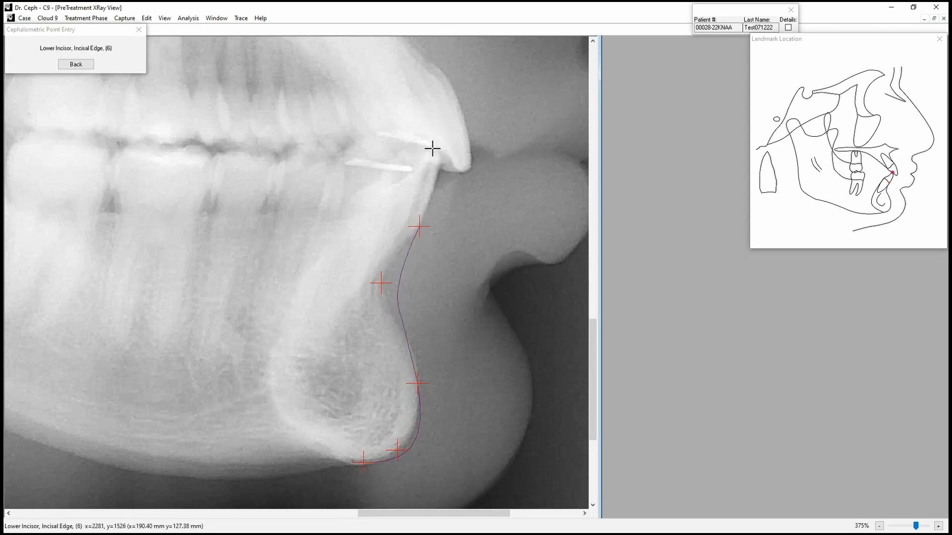
{"action": "left_click", "coordinate": [432, 152]}
Place the Lower Incisor Lingual Bony Contact behind the lower incisor and the Lower Incisor Apex at its root tip, stepping back to re-enter a misplaced point.
{"action": "left_click", "coordinate": [298, 315]}
{"action": "left_click", "coordinate": [76, 64]}
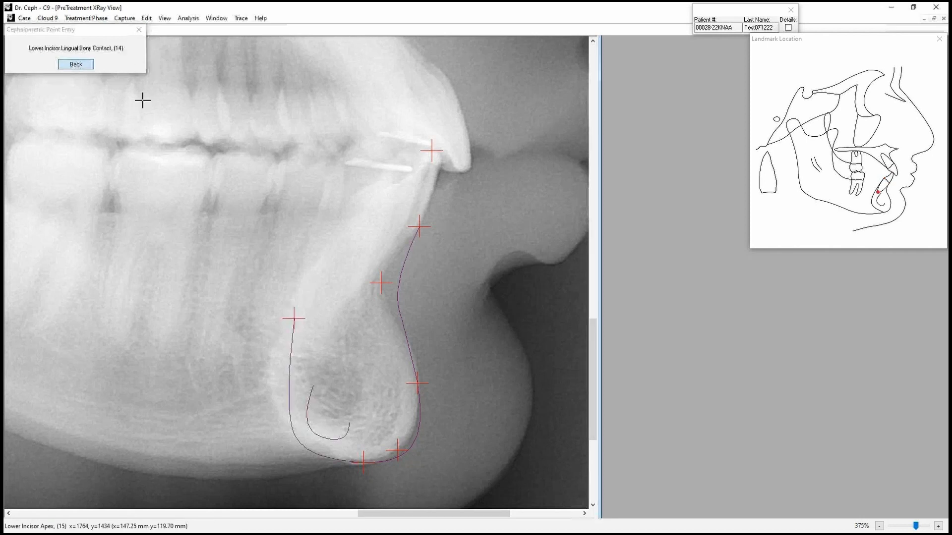
{"action": "left_click", "coordinate": [354, 199]}
{"action": "left_click", "coordinate": [316, 313]}
Place the Upper Incisor, Incisal Edge landmark at the upper incisor's tip and Supradentale where its front surface meets the bone.
{"action": "left_click_drag", "start_coordinate": [493, 208], "coordinate": [501, 370]}
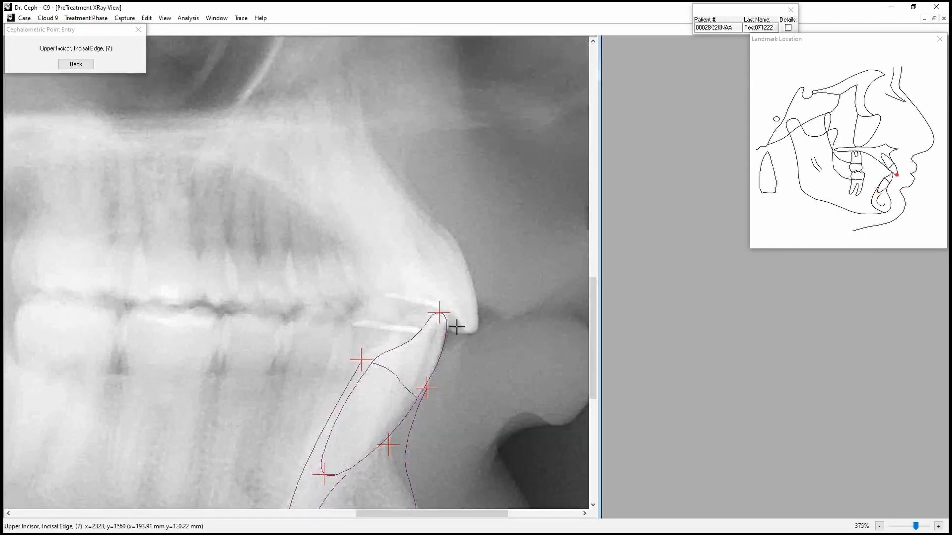
{"action": "left_click_drag", "start_coordinate": [433, 364], "coordinate": [449, 214]}
{"action": "scroll", "coordinate": [456, 374], "scroll_direction": "down", "scroll_amount": 1}
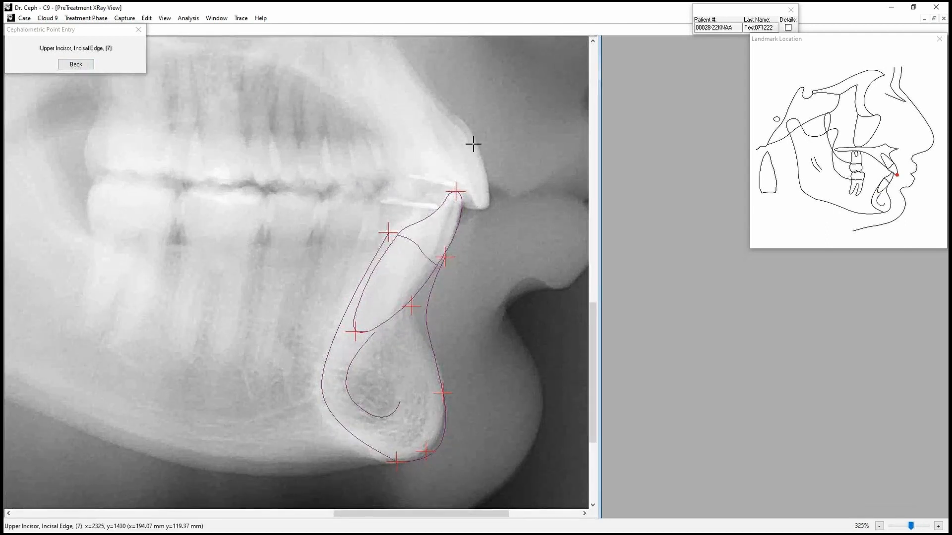
{"action": "left_click", "coordinate": [483, 210]}
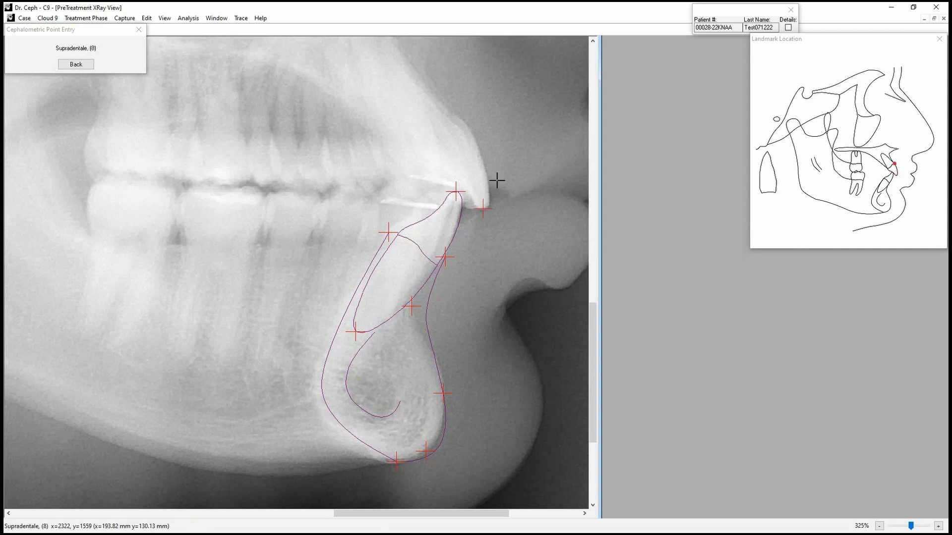
{"action": "scroll", "coordinate": [498, 106], "scroll_direction": "up", "scroll_amount": 2}
{"action": "left_click", "coordinate": [466, 196]}
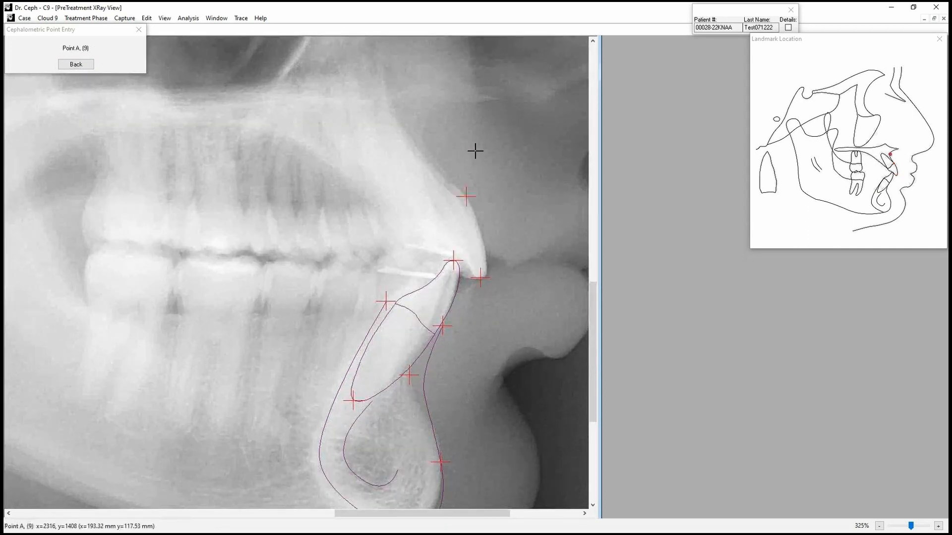
Place Point A, the front tip of the palate, the Upper Incisor Apex and the Upper Incisor Lingual Bony Contact.
{"action": "left_click", "coordinate": [422, 135]}
{"action": "left_click", "coordinate": [489, 97]}
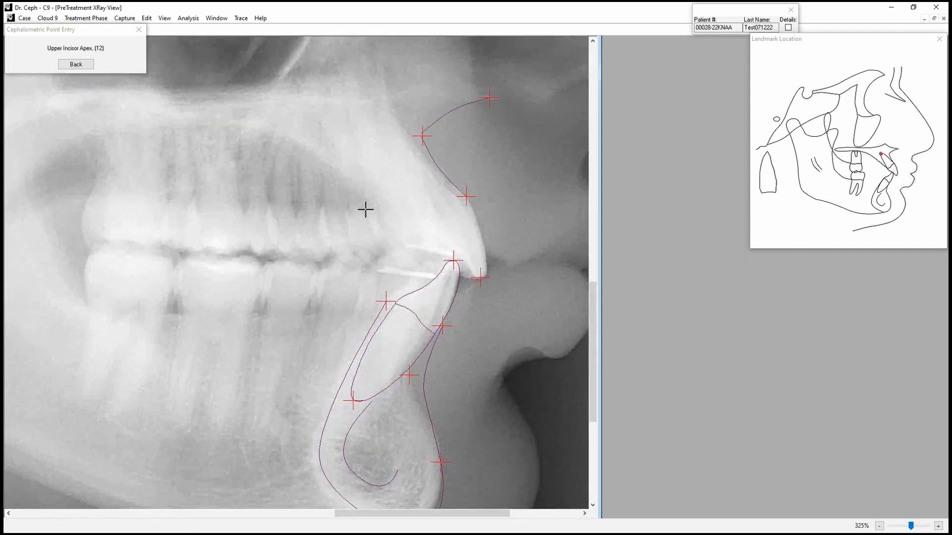
{"action": "left_click", "coordinate": [374, 129]}
{"action": "left_click", "coordinate": [416, 230]}
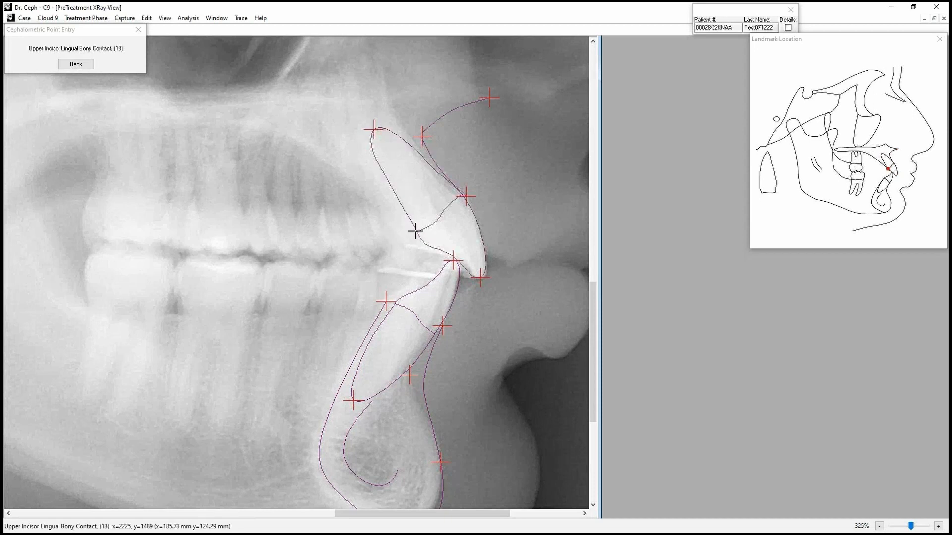
Mark the bite line behind the incisors, the distal cusp tips and root tips of the upper and lower molars, and the Lower Molar Distal CEJ.
{"action": "left_click", "coordinate": [378, 251]}
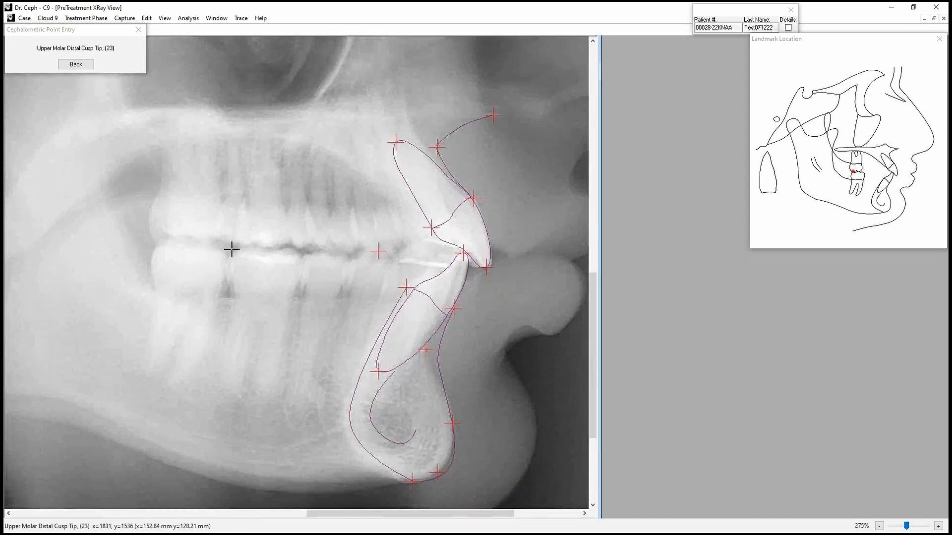
{"action": "left_click", "coordinate": [238, 244]}
{"action": "left_click", "coordinate": [271, 134]}
{"action": "left_click", "coordinate": [243, 246]}
{"action": "left_click", "coordinate": [265, 379]}
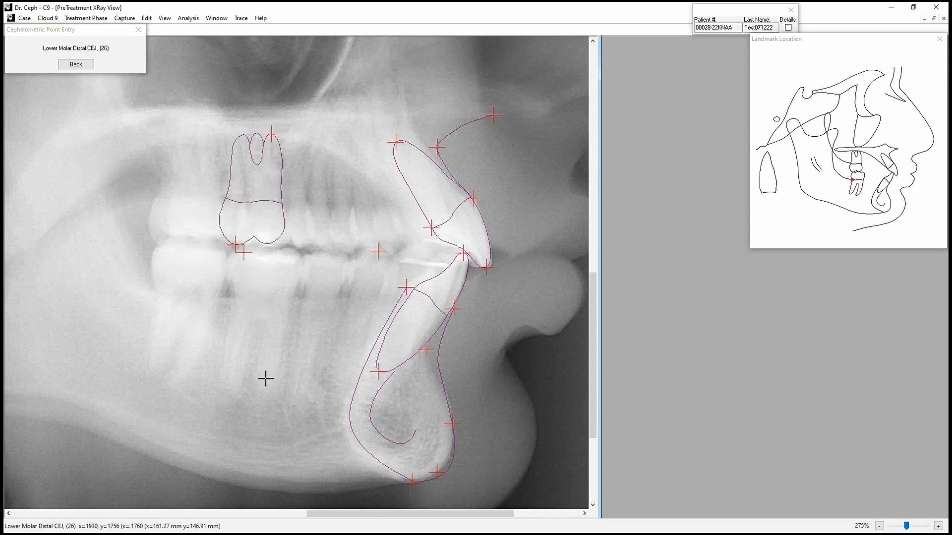
{"action": "left_click", "coordinate": [248, 296]}
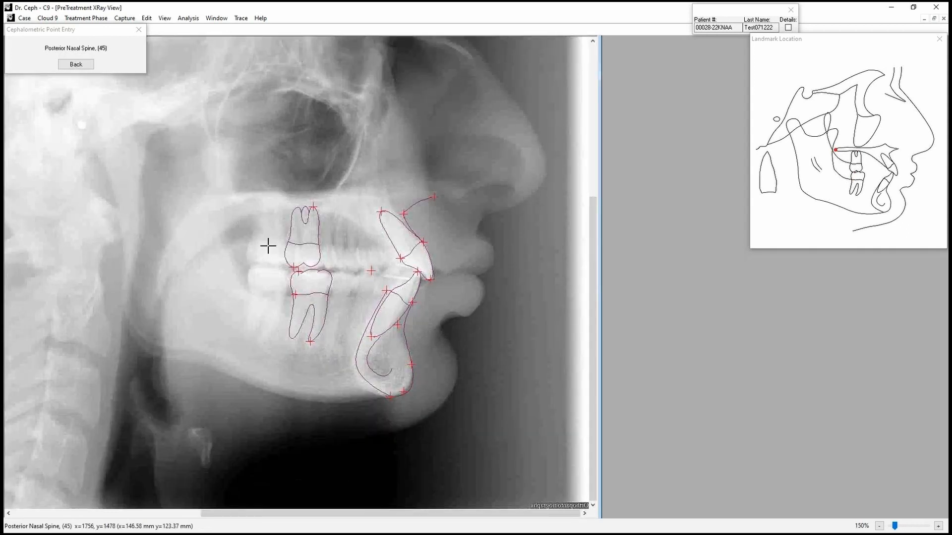
Place the Posterior Nasal Spine and the points on the ramus's front border and on the lower jaw border ahead of Gonion.
{"action": "left_click", "coordinate": [235, 200]}
{"action": "left_click", "coordinate": [236, 266]}
{"action": "left_click", "coordinate": [179, 356]}
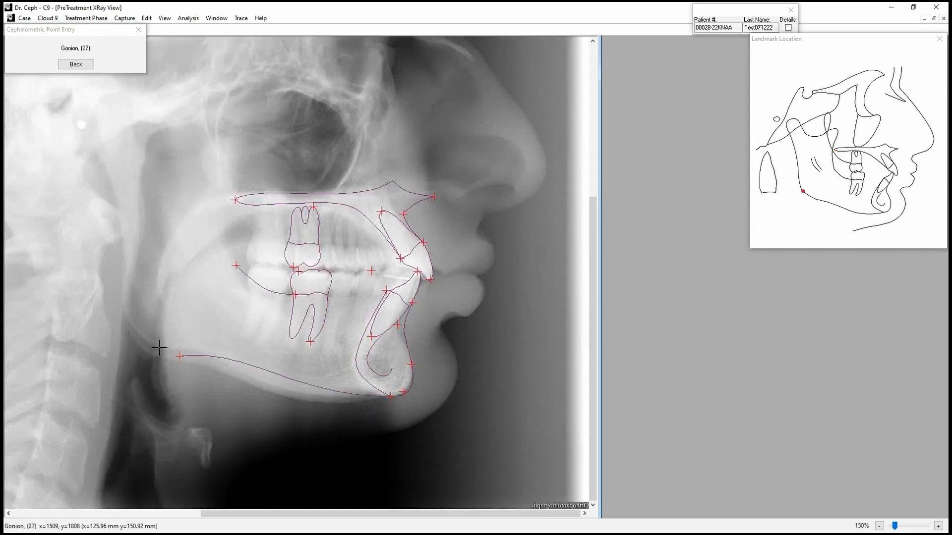
Place Gonion at the jaw angle and the two points going up the rear border of the ramus to the condyle.
{"action": "left_click", "coordinate": [131, 329]}
{"action": "left_click", "coordinate": [121, 291]}
{"action": "left_click", "coordinate": [96, 151]}
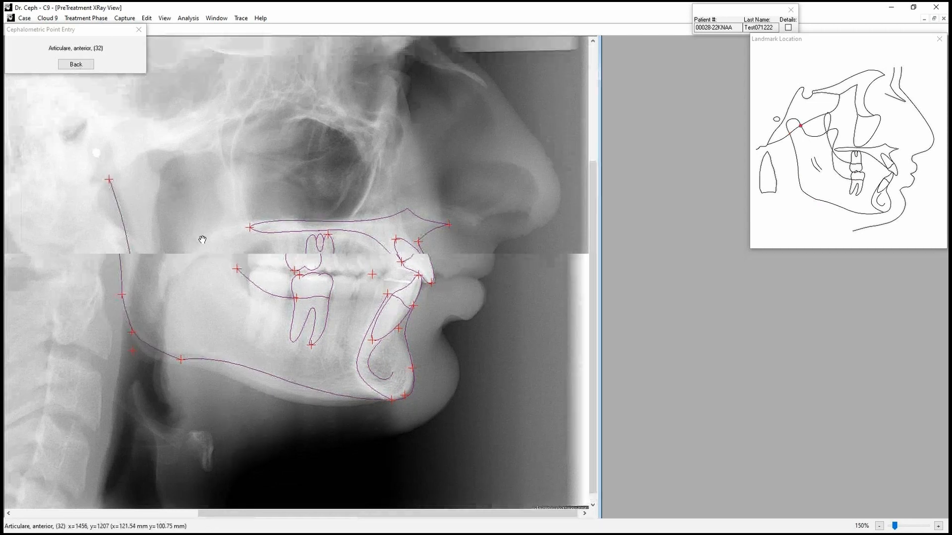
Place Articulare, anterior, the Center of Condyle, the Inferior aspect of sigmoid notch and the tip of the coronoid process.
{"action": "left_click", "coordinate": [198, 236]}
{"action": "left_click", "coordinate": [172, 232]}
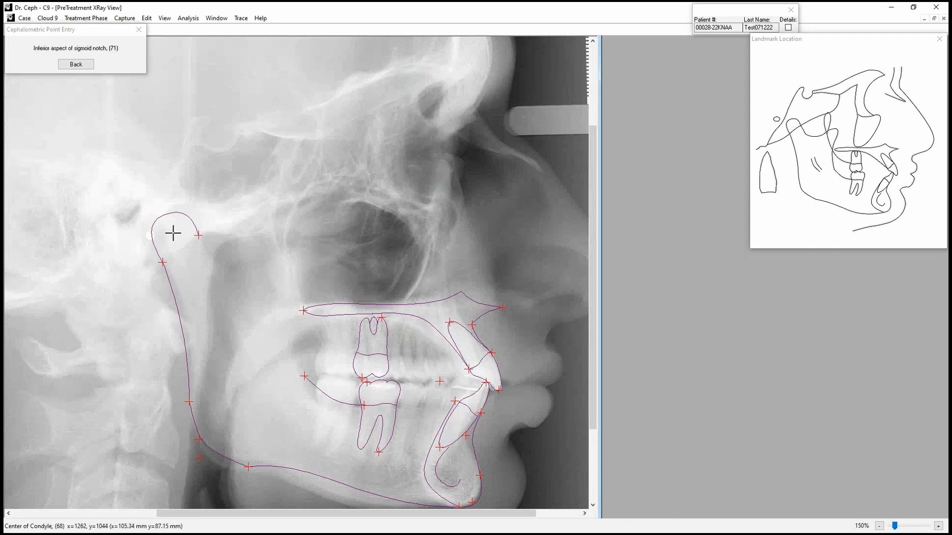
{"action": "left_click", "coordinate": [245, 268]}
{"action": "left_click", "coordinate": [295, 249]}
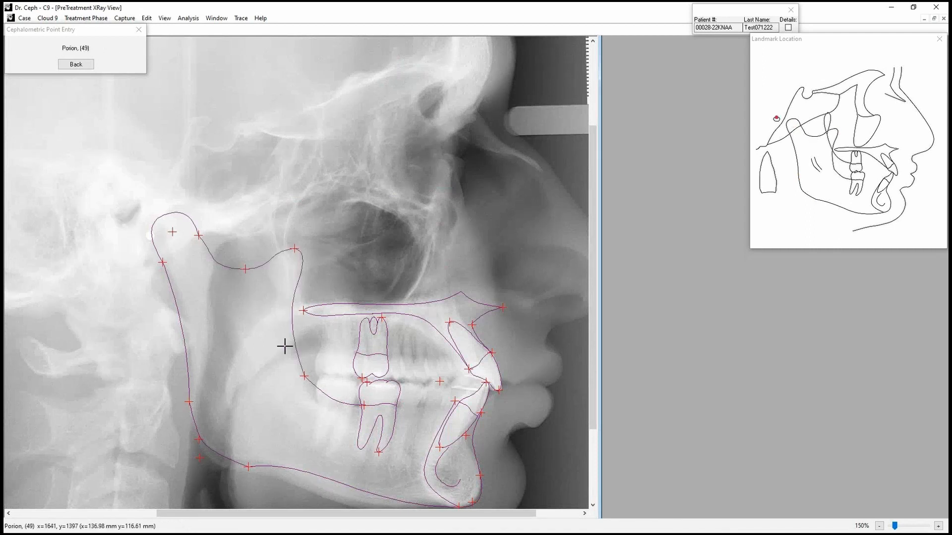
Place Porion at the ear canal, Sella Turcica in its fossa, and the Results Reference Point in the X-ray's upper rear corner.
{"action": "left_click", "coordinate": [126, 209]}
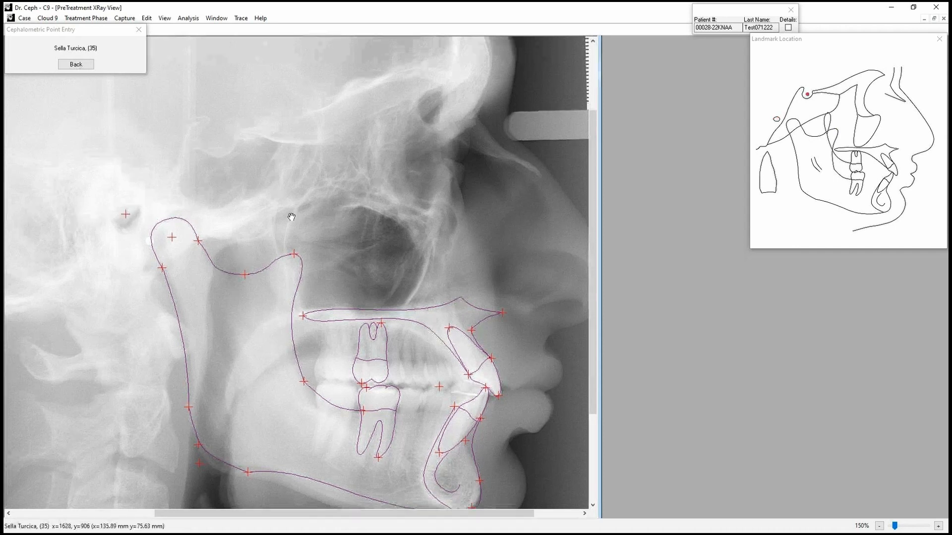
{"action": "left_click", "coordinate": [238, 223]}
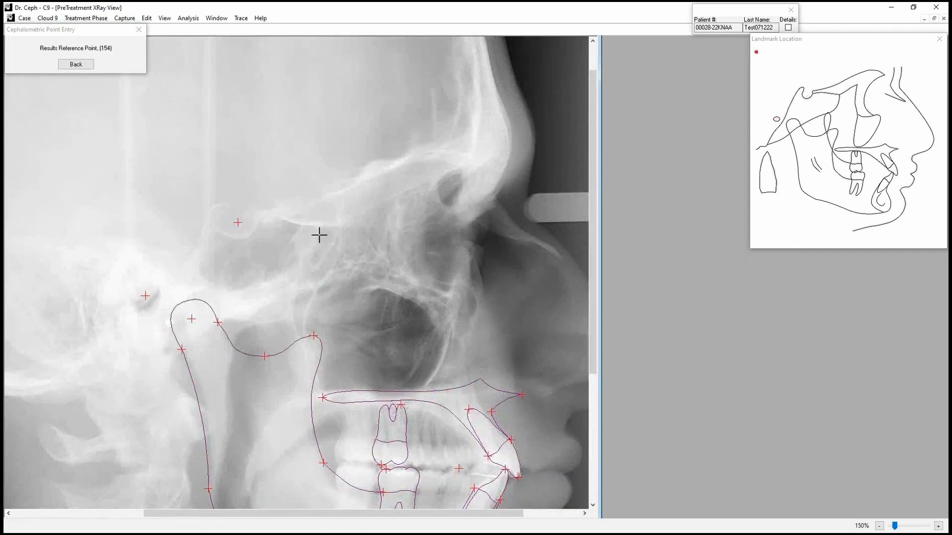
{"action": "scroll", "coordinate": [145, 164], "scroll_direction": "down", "scroll_amount": 2}
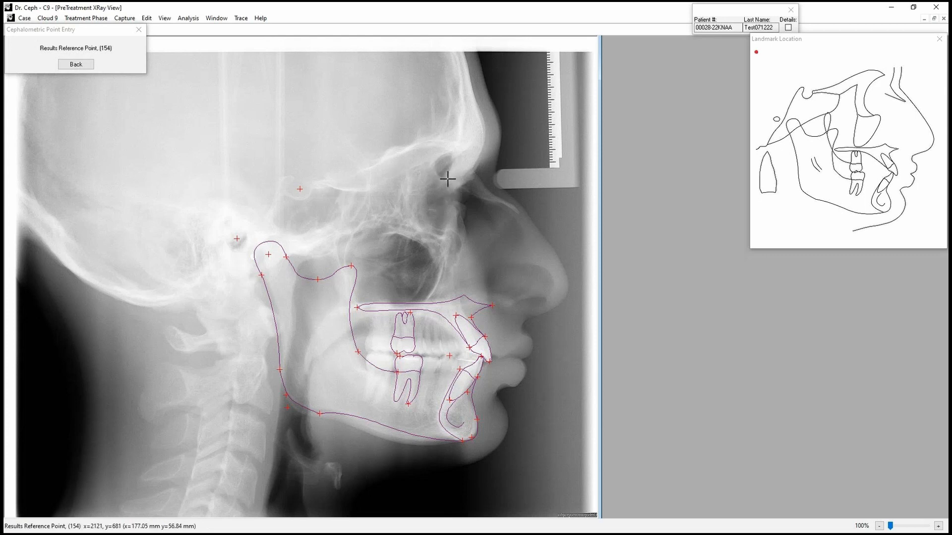
{"action": "left_click", "coordinate": [61, 79]}
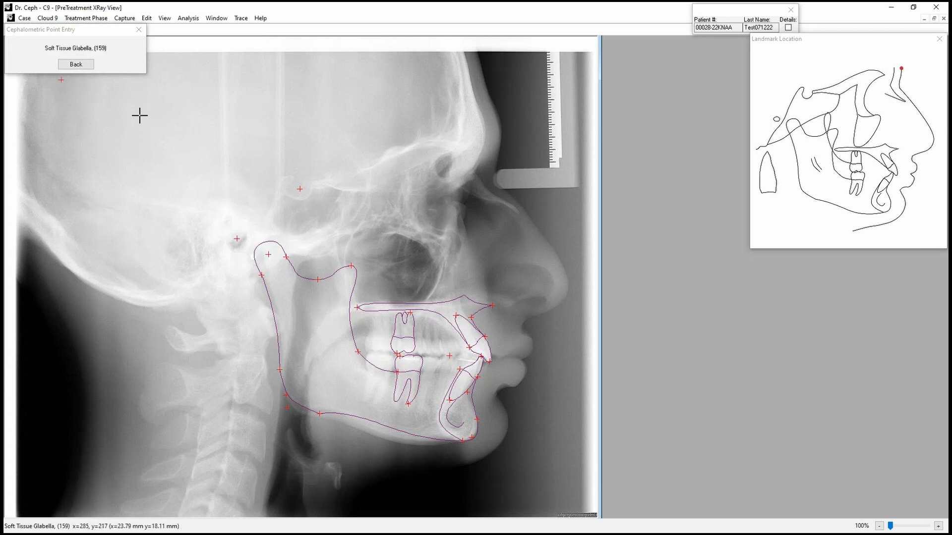
Place Soft Tissue Glabella, Nasion and Soft Tissue Nasion at the forehead and nose bridge, plus the point on the lower orbital rim.
{"action": "left_click", "coordinate": [499, 133]}
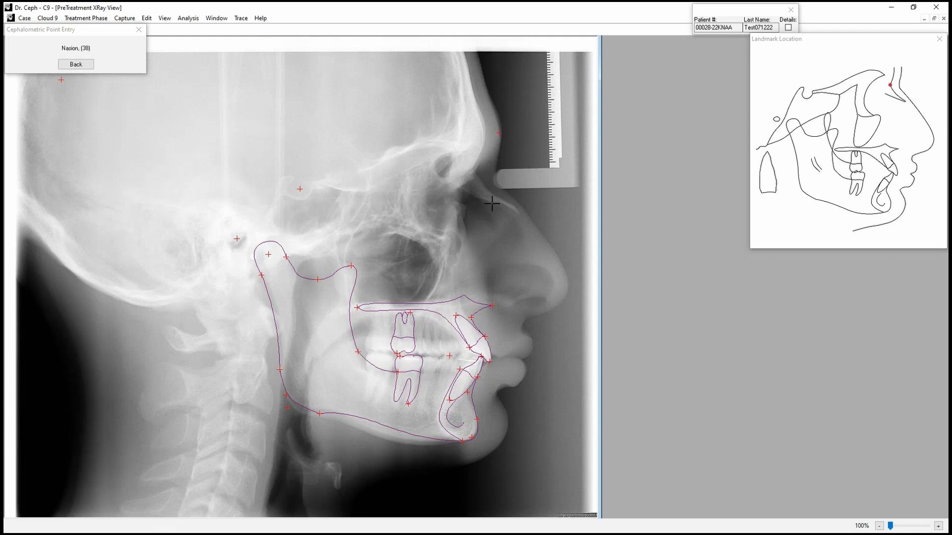
{"action": "left_click", "coordinate": [474, 171]}
{"action": "left_click", "coordinate": [497, 175]}
{"action": "left_click", "coordinate": [442, 238]}
Place Pronasale at the nose tip, Subnasale beneath it, and the Upper Lip, lip contact and lower lip points along the profile.
{"action": "left_click", "coordinate": [568, 286]}
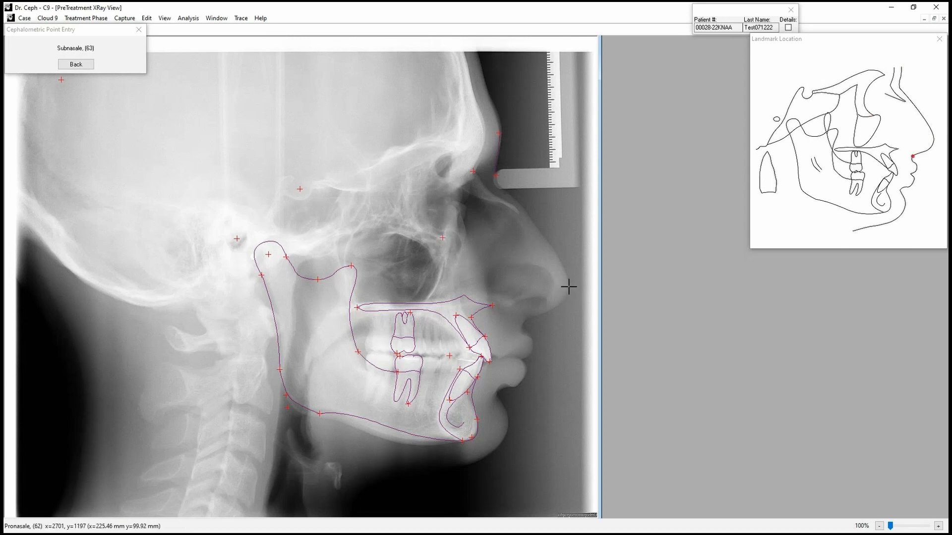
{"action": "left_click", "coordinate": [524, 320]}
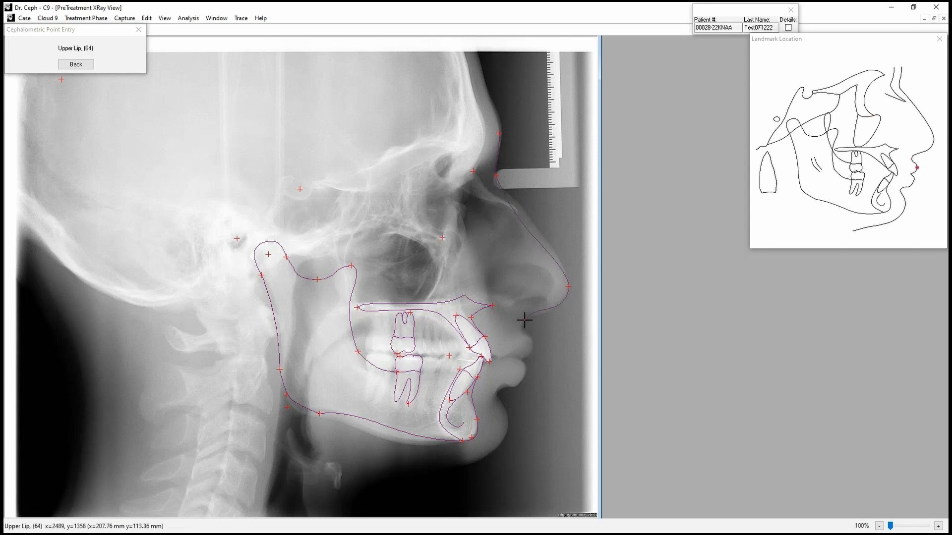
{"action": "left_click", "coordinate": [532, 348]}
{"action": "left_click", "coordinate": [521, 357]}
{"action": "left_click", "coordinate": [520, 359]}
{"action": "left_click", "coordinate": [525, 371]}
Place the soft tissue points in the fold below the lower lip and at the front of the chin, and Soft Tissue Menton beneath it.
{"action": "left_click", "coordinate": [497, 395]}
{"action": "left_click", "coordinate": [508, 422]}
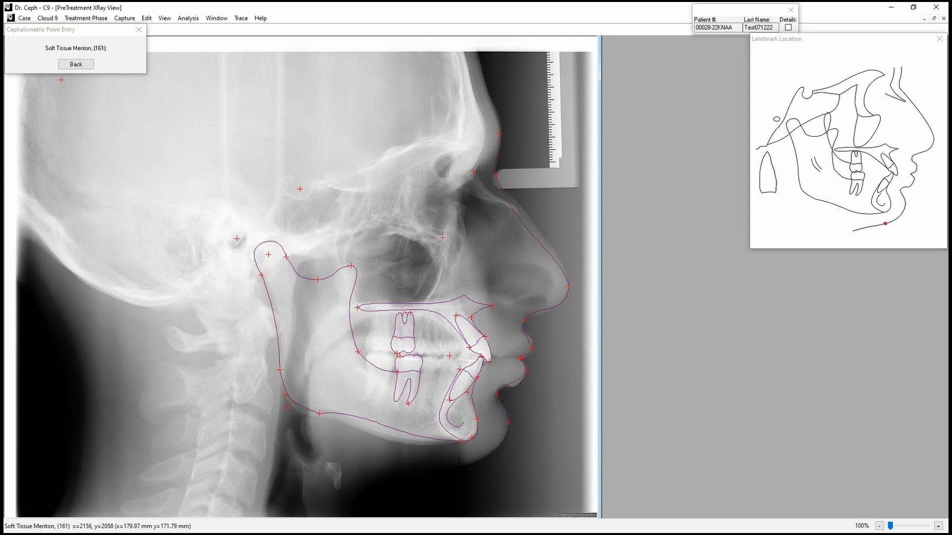
{"action": "left_click", "coordinate": [463, 462]}
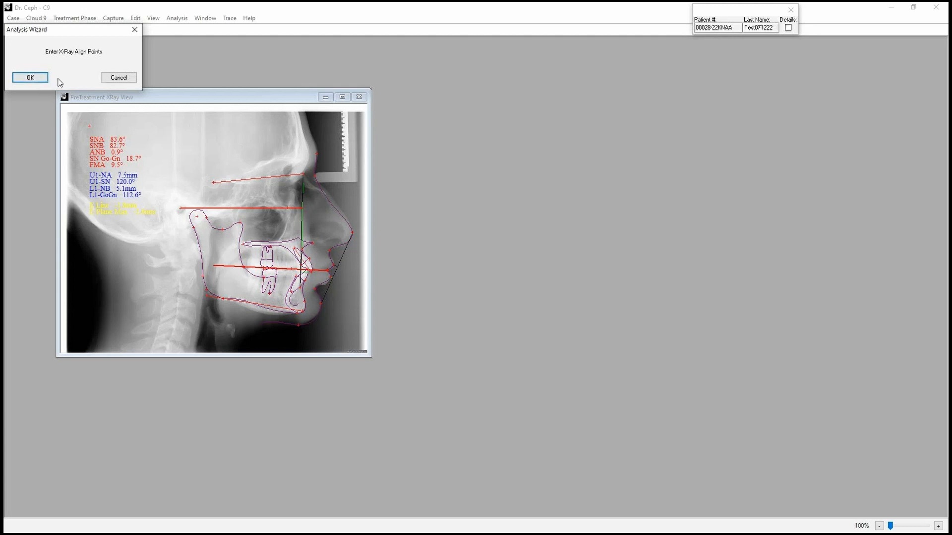
Enter the X-Ray align points, reusing the existing soft tissue locations and placing Center of Ear Canal just behind the condyle.
{"action": "left_click", "coordinate": [30, 78]}
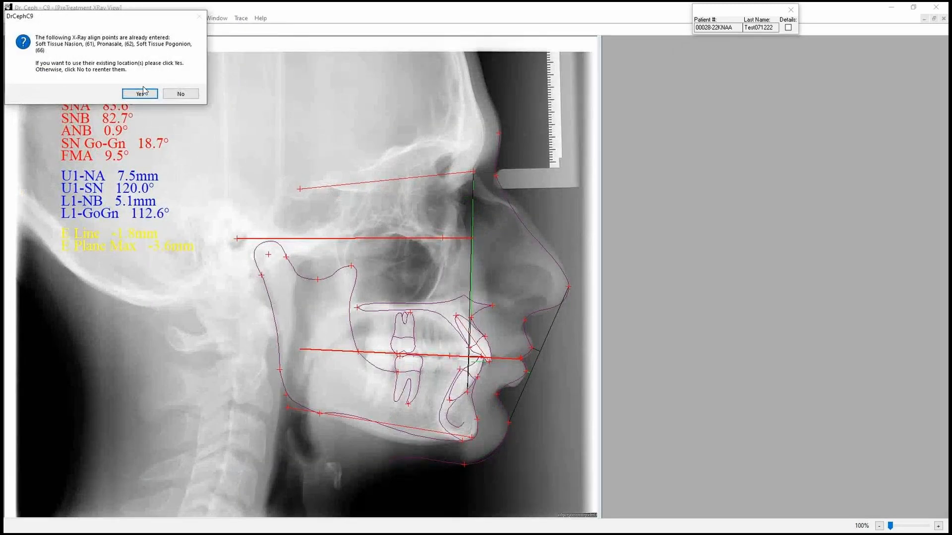
{"action": "left_click", "coordinate": [139, 94]}
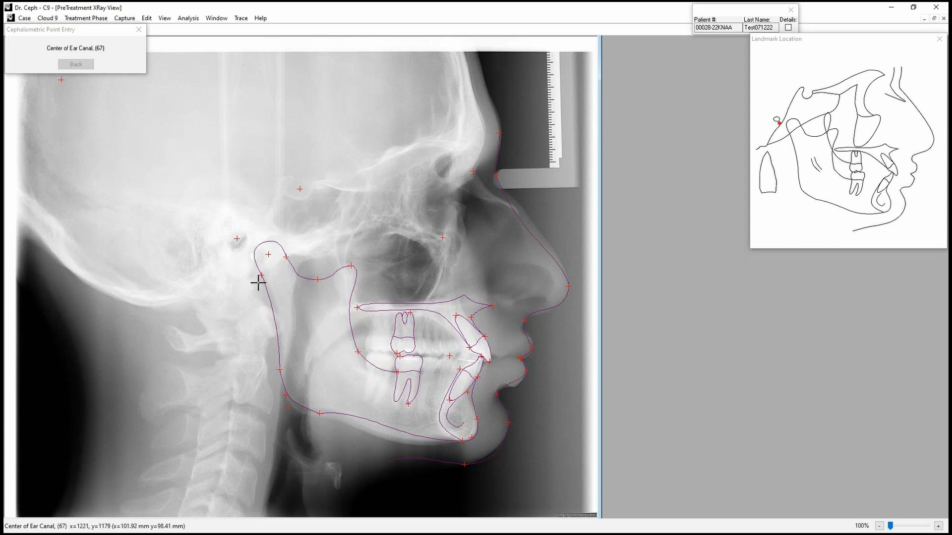
{"action": "left_click", "coordinate": [254, 256]}
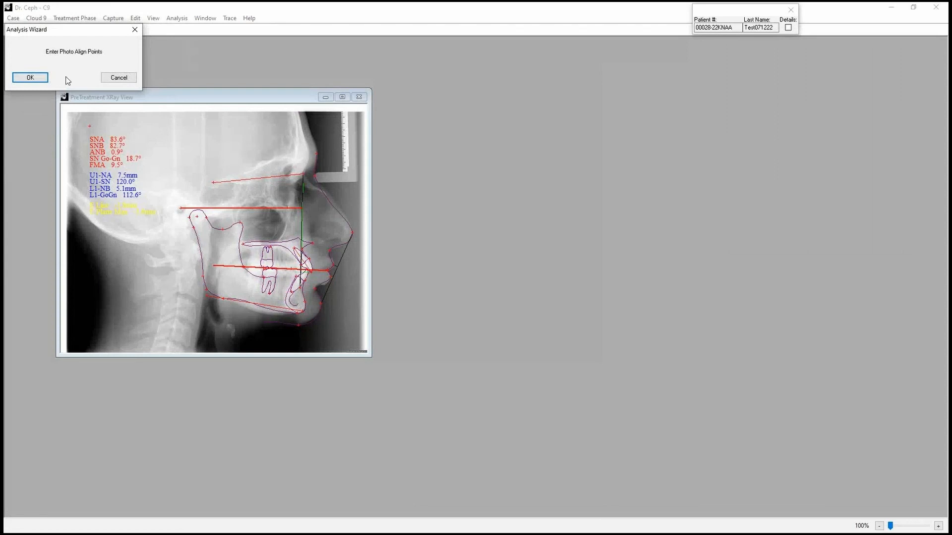
Enter the photo align points at Center of Ear Canal, Soft Tissue Nasion, Pronasale and Soft Tissue Pogonion, and start the photo alignment.
{"action": "left_click", "coordinate": [30, 78]}
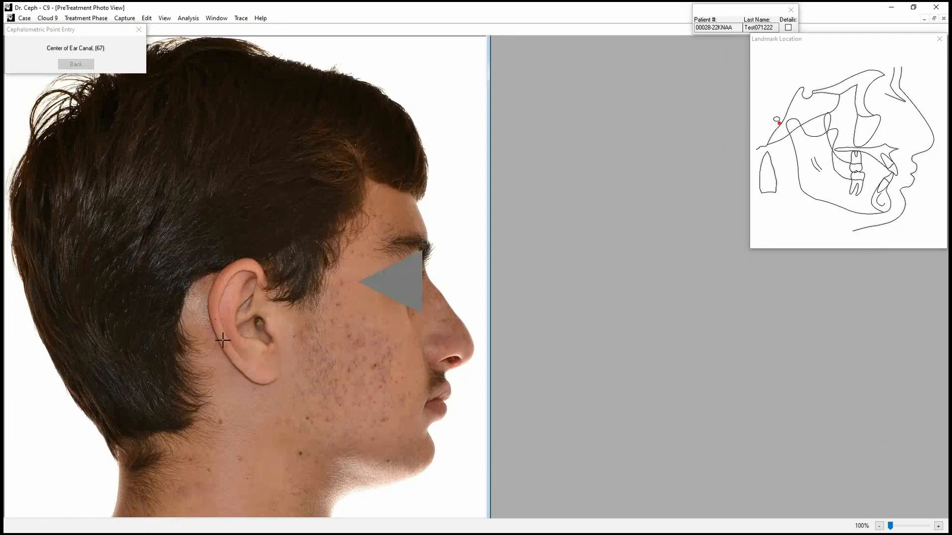
{"action": "left_click", "coordinate": [259, 324]}
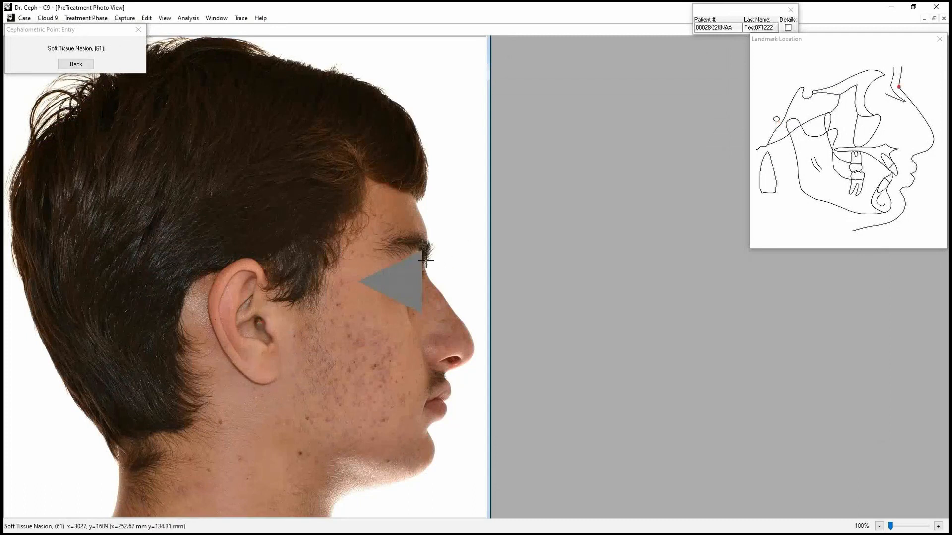
{"action": "scroll", "coordinate": [426, 260], "scroll_direction": "up", "scroll_amount": 1}
{"action": "left_click", "coordinate": [426, 261]}
{"action": "left_click_drag", "start_coordinate": [433, 357], "coordinate": [382, 292]}
{"action": "left_click", "coordinate": [464, 300]}
{"action": "left_click", "coordinate": [416, 427]}
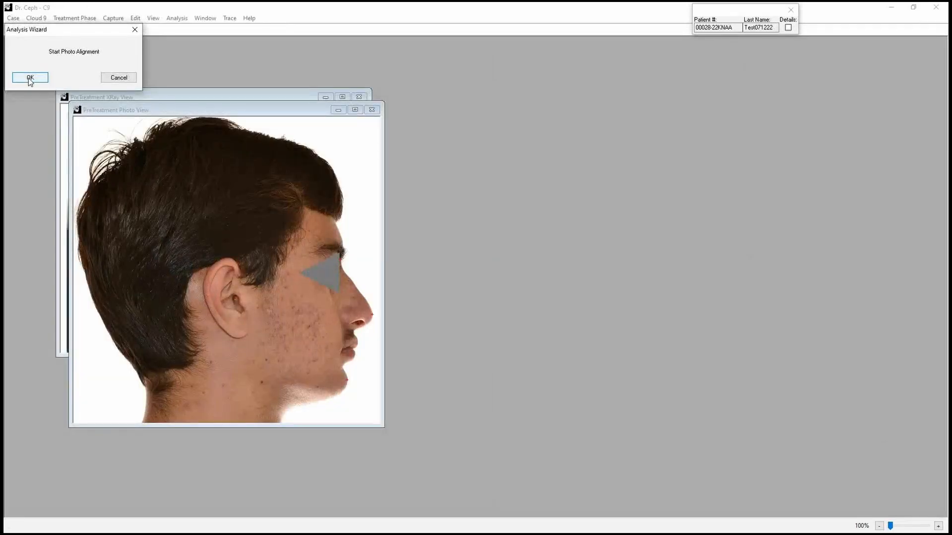
{"action": "left_click", "coordinate": [31, 78]}
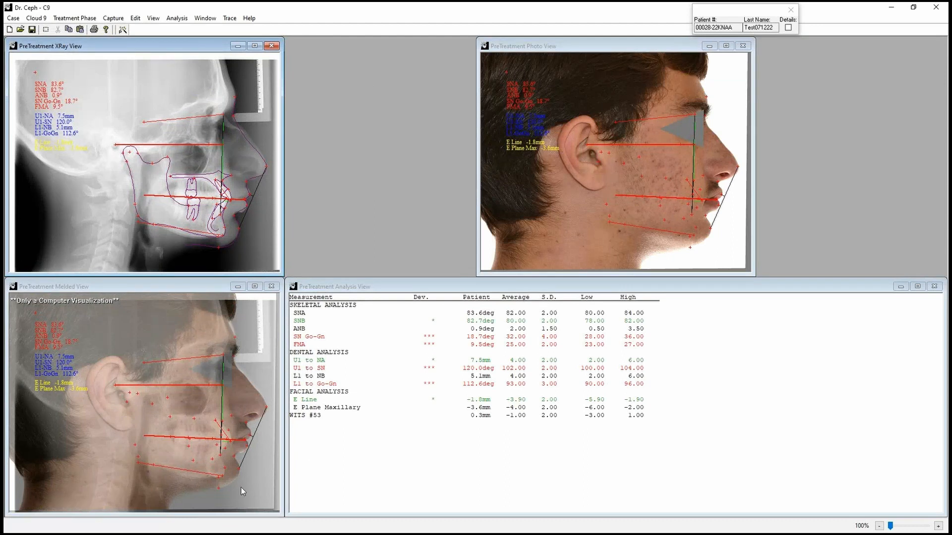
Enlarge the PreTreatment XRay View and examine the traced upper and lower incisor landmarks up close.
{"action": "left_click", "coordinate": [336, 448]}
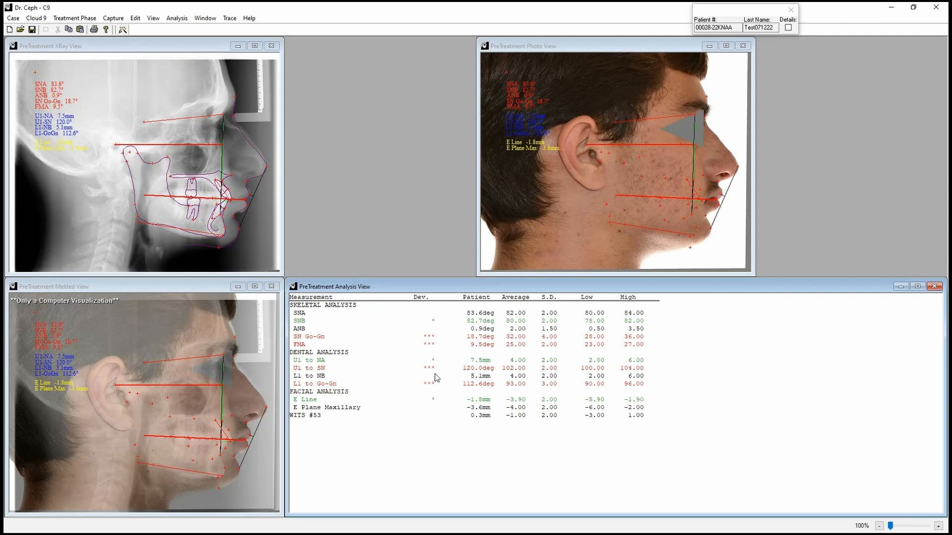
{"action": "left_click", "coordinate": [260, 95]}
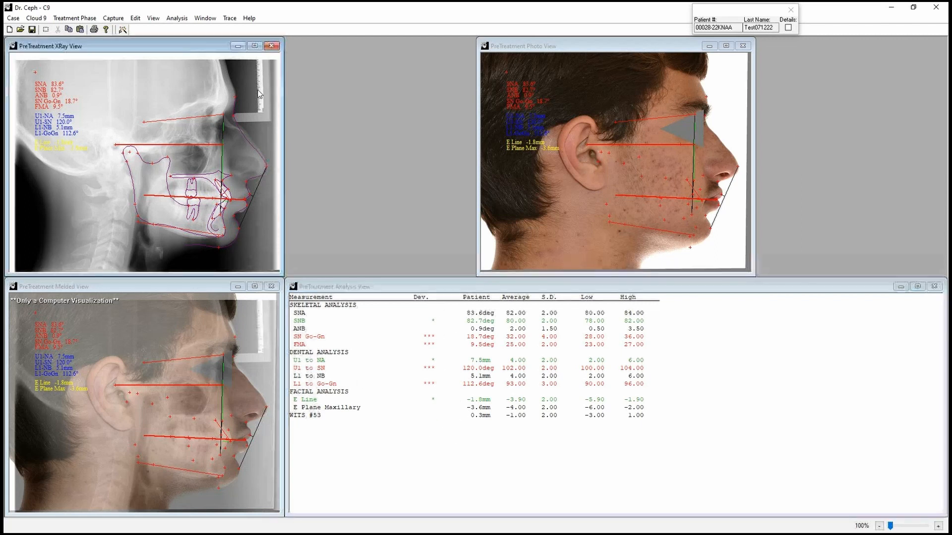
{"action": "left_click", "coordinate": [254, 45]}
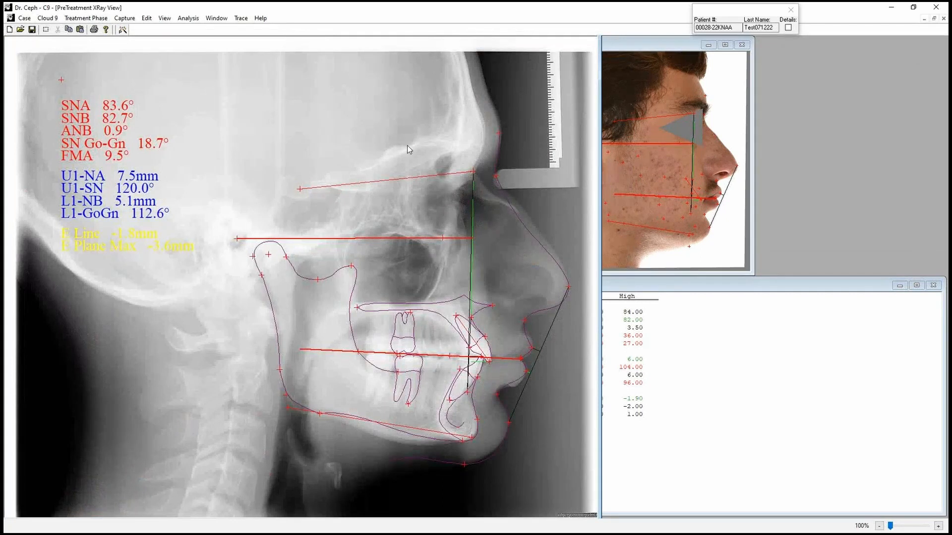
{"action": "scroll", "coordinate": [510, 461], "scroll_direction": "up", "scroll_amount": 5}
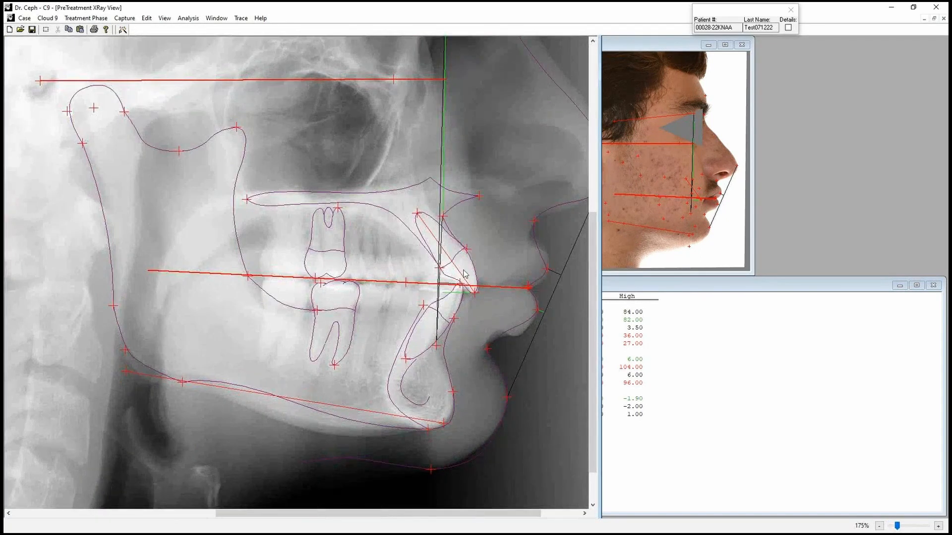
{"action": "scroll", "coordinate": [497, 286], "scroll_direction": "up", "scroll_amount": 4}
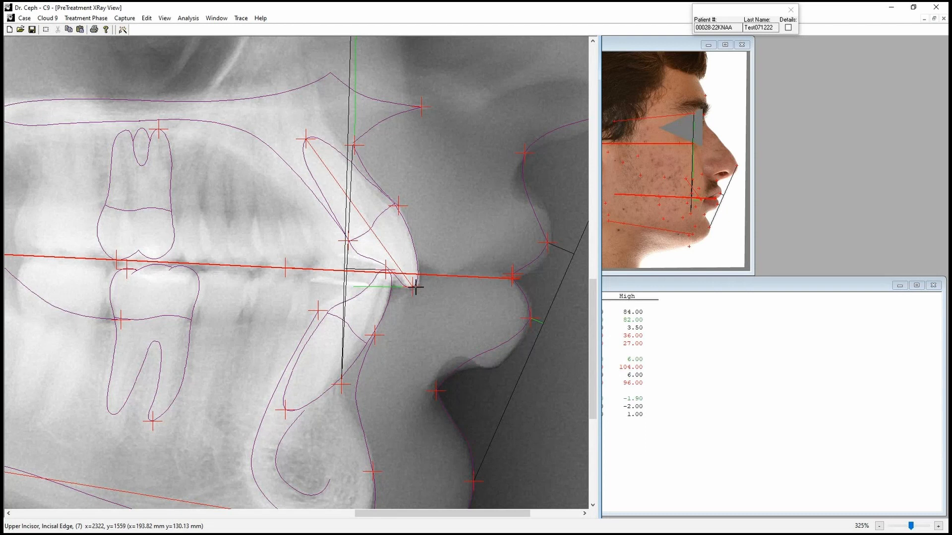
Check the upper incisor edge landmark and move the upper molar's cusp tip slightly down to meet the lower molar.
{"action": "mouse_move", "coordinate": [415, 288]}
{"action": "left_mouse_down"}
{"action": "mouse_move", "coordinate": [282, 295]}
{"action": "mouse_move", "coordinate": [344, 293]}
{"action": "mouse_move", "coordinate": [406, 267]}
{"action": "mouse_move", "coordinate": [425, 296]}
{"action": "mouse_move", "coordinate": [411, 281]}
{"action": "mouse_move", "coordinate": [415, 287]}
{"action": "left_mouse_up"}
{"action": "left_click_drag", "start_coordinate": [401, 344], "coordinate": [416, 282]}
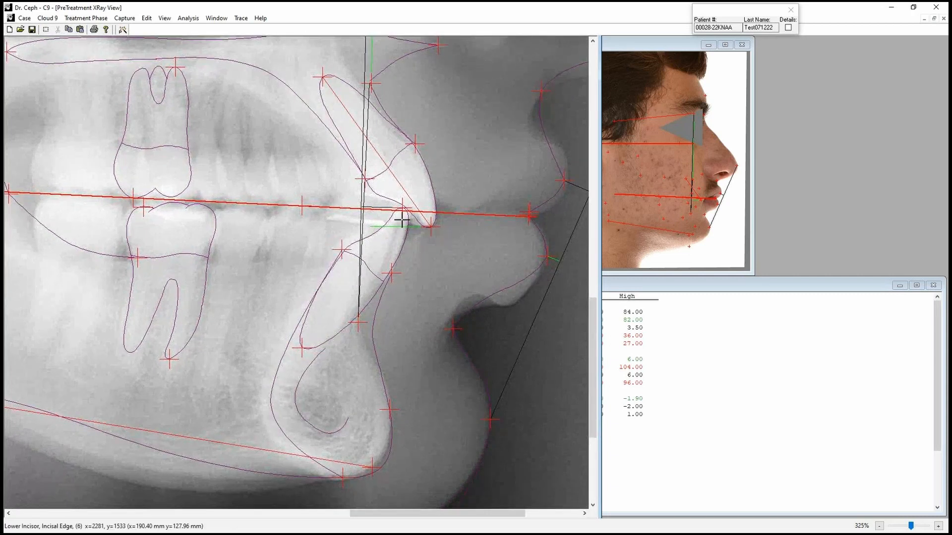
{"action": "scroll", "coordinate": [397, 303], "scroll_direction": "down", "scroll_amount": 1}
{"action": "left_click_drag", "start_coordinate": [188, 349], "coordinate": [182, 347]}
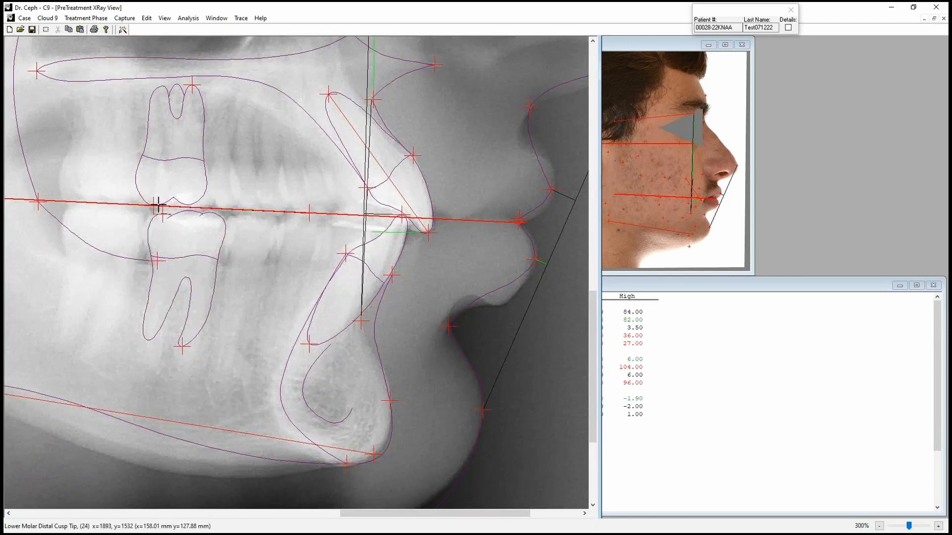
{"action": "left_click_drag", "start_coordinate": [161, 205], "coordinate": [158, 209]}
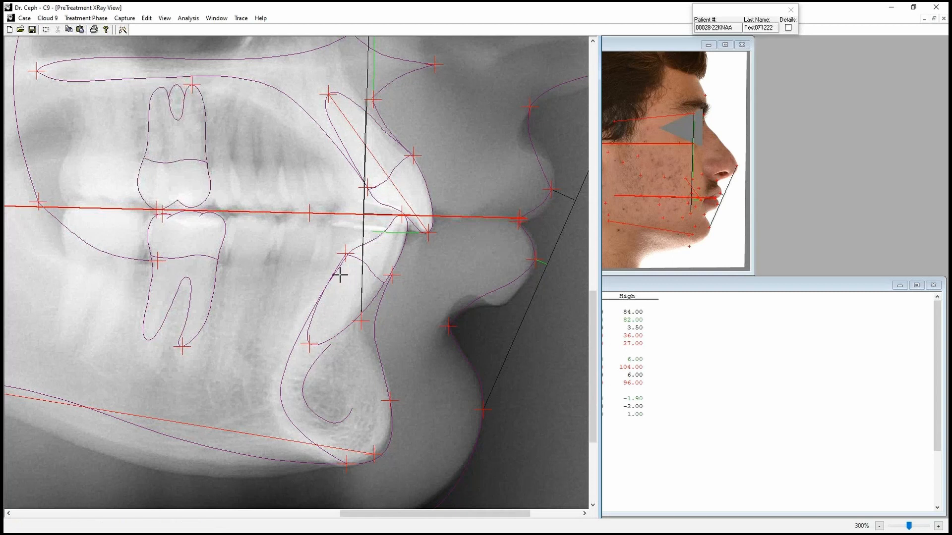
{"action": "scroll", "coordinate": [317, 273], "scroll_direction": "down", "scroll_amount": 5}
{"action": "scroll", "coordinate": [307, 271], "scroll_direction": "down", "scroll_amount": 3}
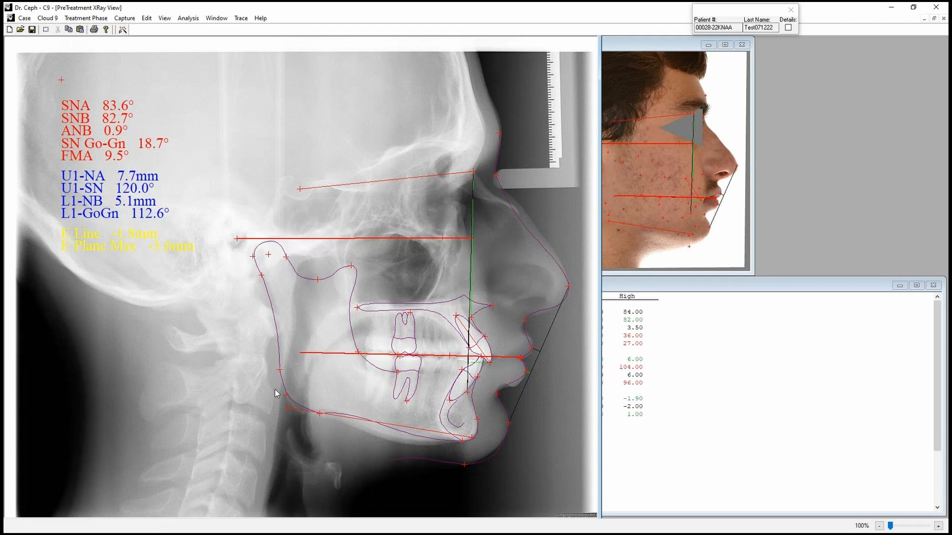
Select the Profile structure in Trace Control and reshape its curve between the nose tip and the base of the nose.
{"action": "left_click", "coordinate": [240, 18]}
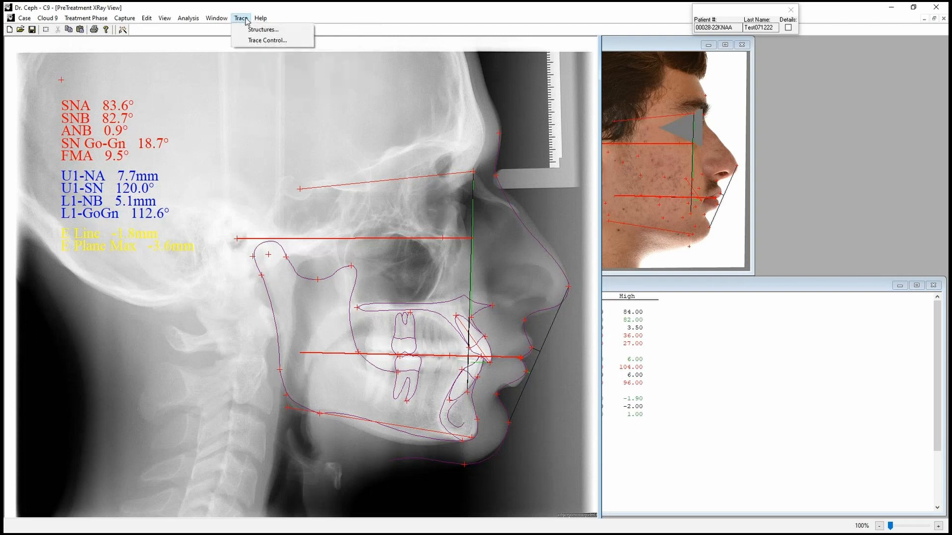
{"action": "left_click", "coordinate": [268, 40]}
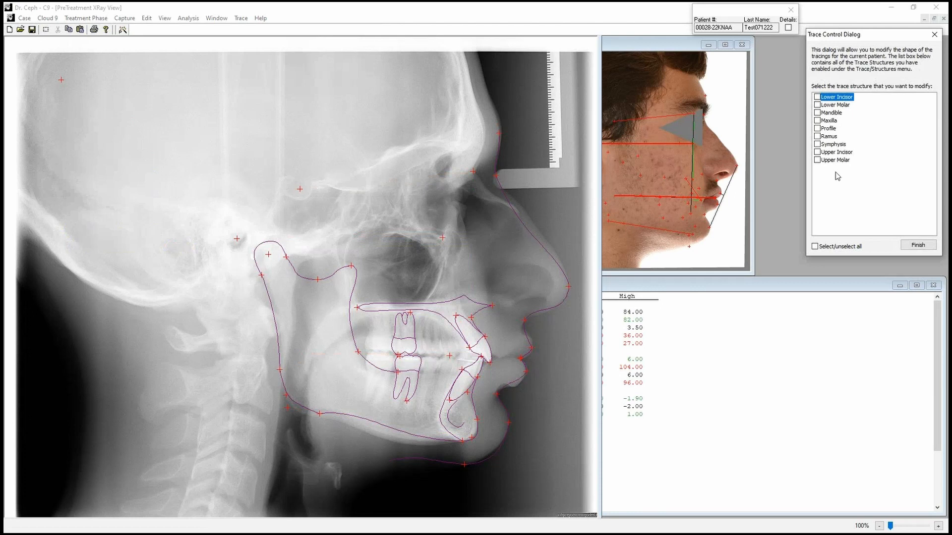
{"action": "left_click", "coordinate": [817, 128]}
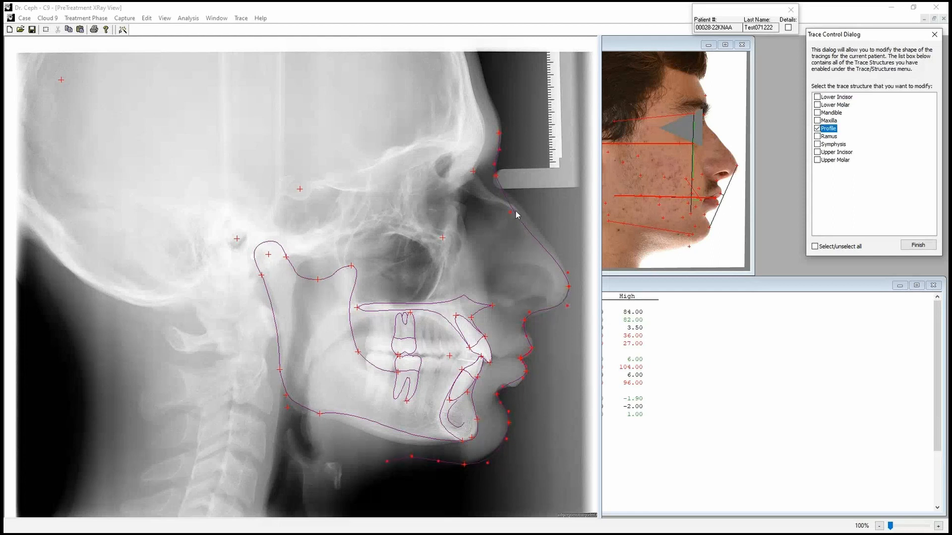
{"action": "left_click", "coordinate": [554, 220]}
{"action": "scroll", "coordinate": [517, 213], "scroll_direction": "up", "scroll_amount": 4}
{"action": "left_click_drag", "start_coordinate": [385, 178], "coordinate": [306, 130]}
{"action": "left_click_drag", "start_coordinate": [418, 163], "coordinate": [441, 152]}
{"action": "left_click_drag", "start_coordinate": [532, 283], "coordinate": [535, 282]}
{"action": "left_click_drag", "start_coordinate": [459, 298], "coordinate": [416, 166]}
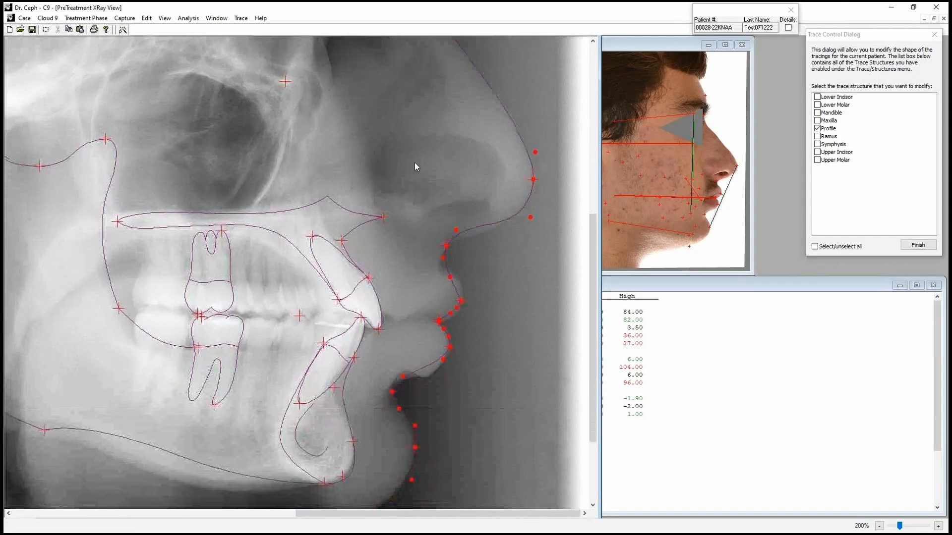
{"action": "left_click_drag", "start_coordinate": [458, 231], "coordinate": [469, 238]}
{"action": "left_click_drag", "start_coordinate": [532, 218], "coordinate": [528, 214]}
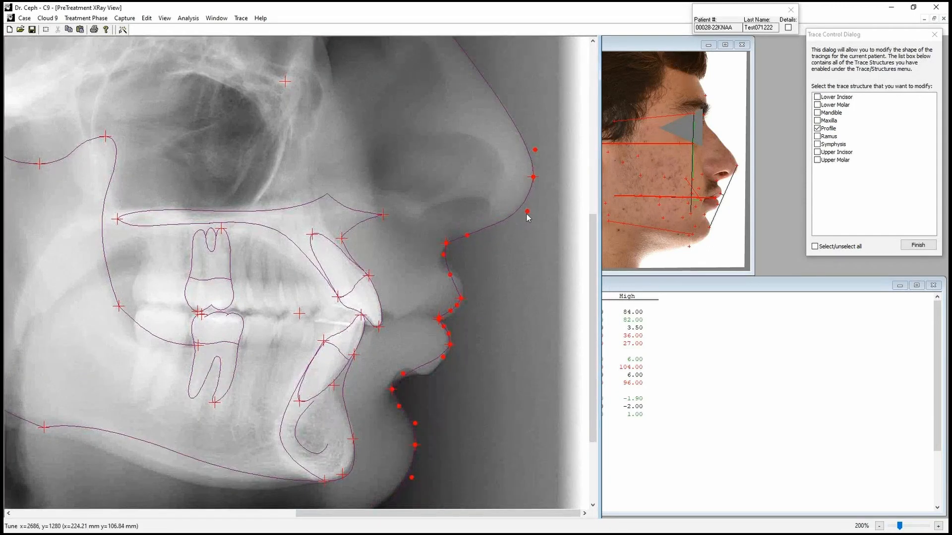
Adjust the profile trace's control points so the curve follows the upper lip and the underside of the lower lip.
{"action": "left_click_drag", "start_coordinate": [446, 275], "coordinate": [459, 284]}
{"action": "left_click_drag", "start_coordinate": [439, 253], "coordinate": [470, 279]}
{"action": "left_click_drag", "start_coordinate": [442, 357], "coordinate": [433, 377]}
Lower the profile trace's control points behind Soft Tissue Menton so the curve follows the soft tissue under the chin.
{"action": "left_click_drag", "start_coordinate": [444, 413], "coordinate": [453, 290]}
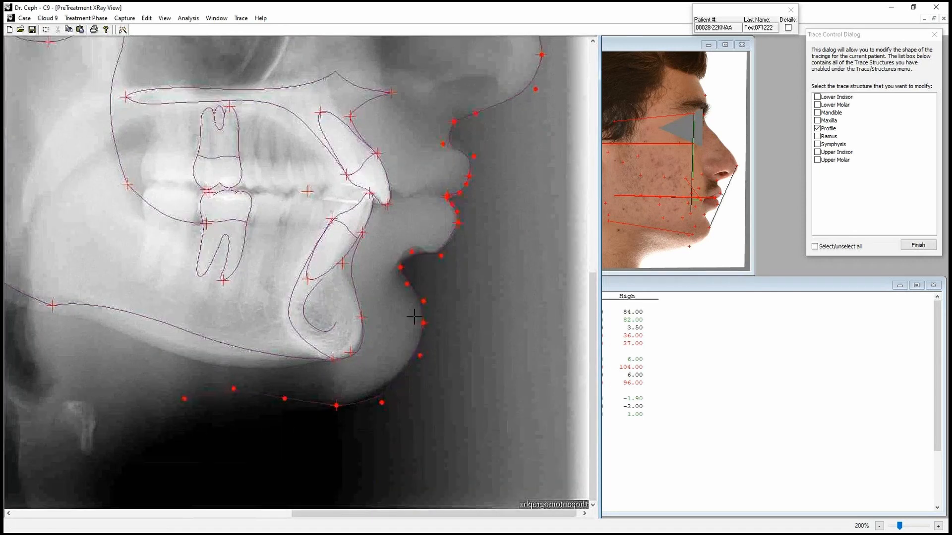
{"action": "left_click_drag", "start_coordinate": [284, 398], "coordinate": [293, 409]}
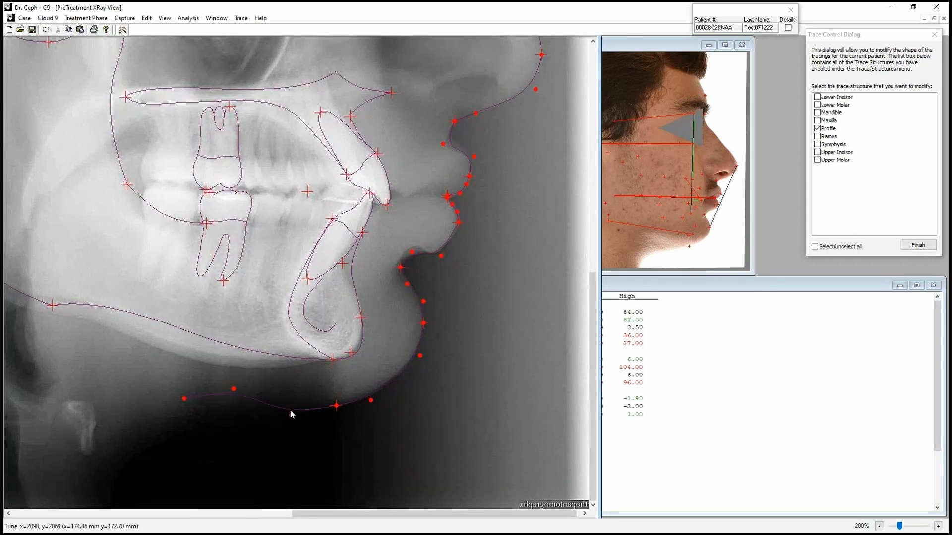
{"action": "left_click_drag", "start_coordinate": [234, 389], "coordinate": [247, 408]}
{"action": "left_click_drag", "start_coordinate": [185, 399], "coordinate": [208, 425]}
{"action": "scroll", "coordinate": [456, 403], "scroll_direction": "down", "scroll_amount": 3}
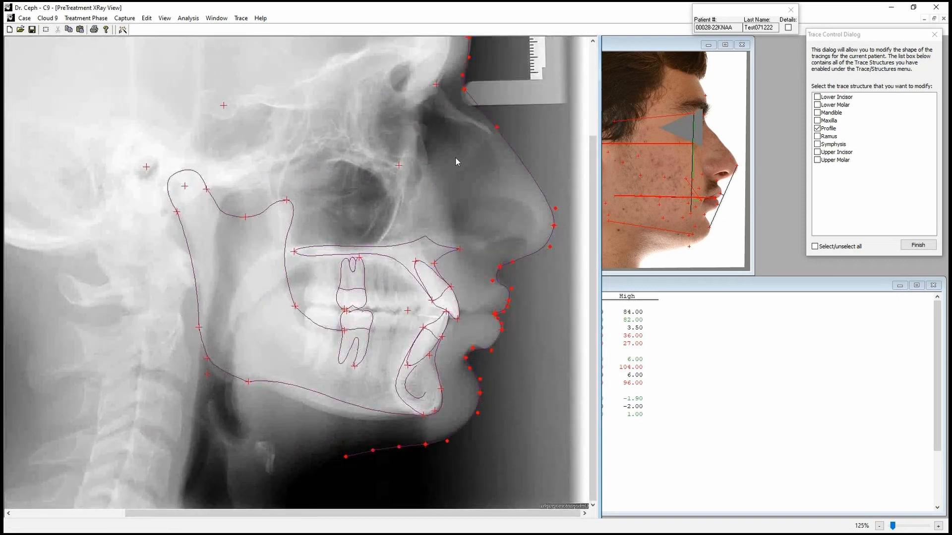
Switch the trace being modified from Profile to Mandible and fit its curve to the bone near Point B and around the chin.
{"action": "left_click", "coordinate": [817, 128]}
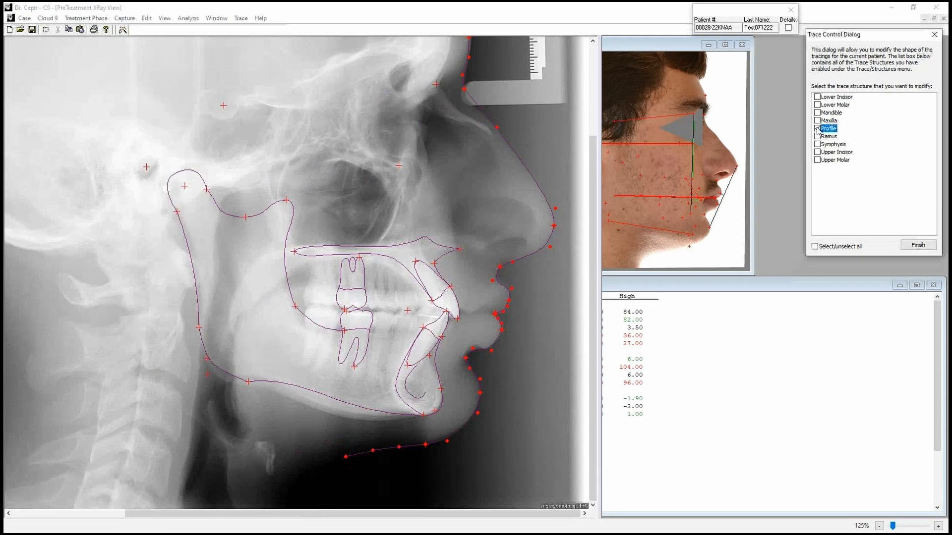
{"action": "left_click", "coordinate": [817, 113]}
{"action": "scroll", "coordinate": [448, 365], "scroll_direction": "up", "scroll_amount": 4}
{"action": "scroll", "coordinate": [447, 363], "scroll_direction": "up", "scroll_amount": 7}
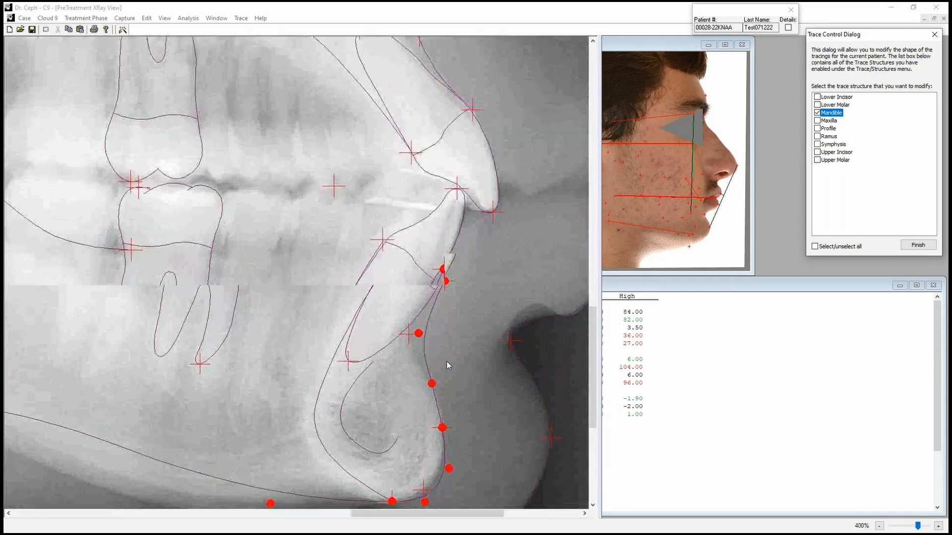
{"action": "left_click_drag", "start_coordinate": [413, 329], "coordinate": [397, 322]}
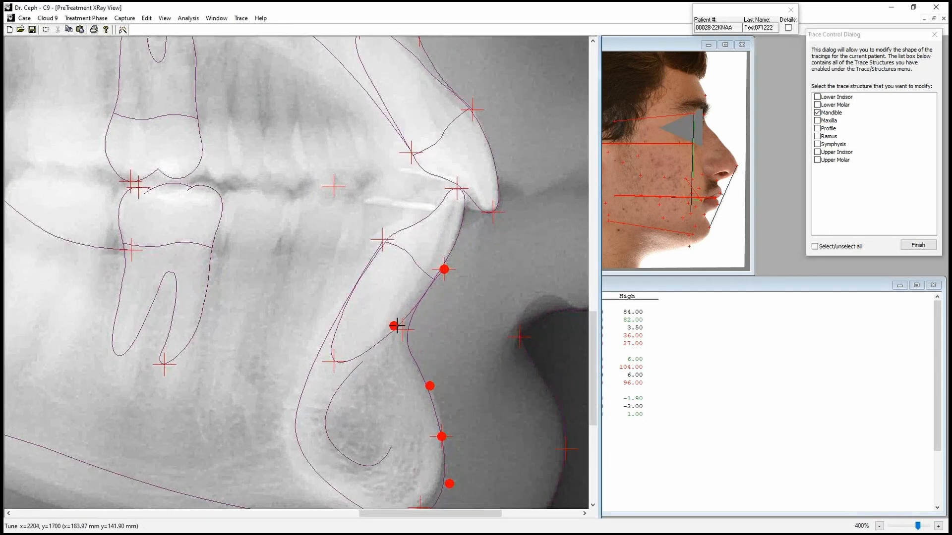
{"action": "scroll", "coordinate": [419, 248], "scroll_direction": "down", "scroll_amount": 3}
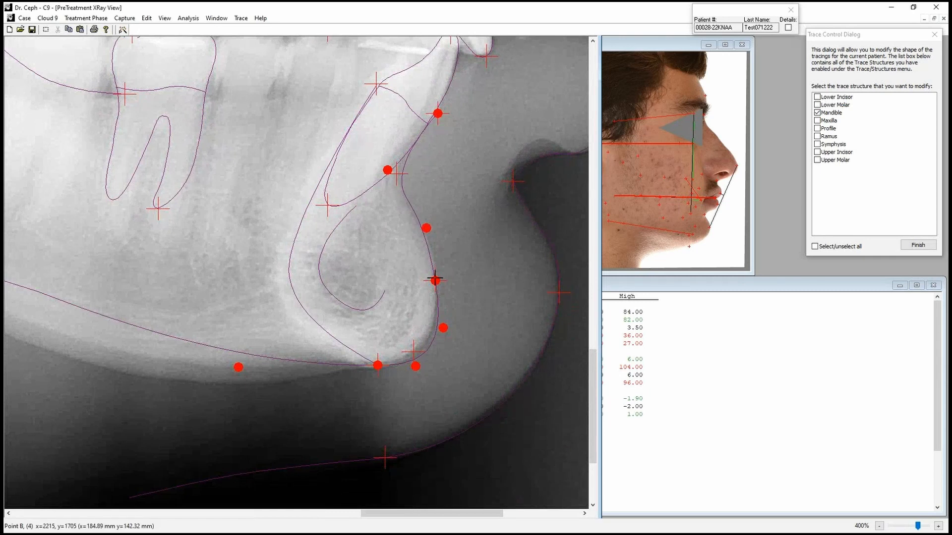
{"action": "left_click_drag", "start_coordinate": [418, 365], "coordinate": [404, 363]}
{"action": "left_click_drag", "start_coordinate": [439, 326], "coordinate": [435, 330]}
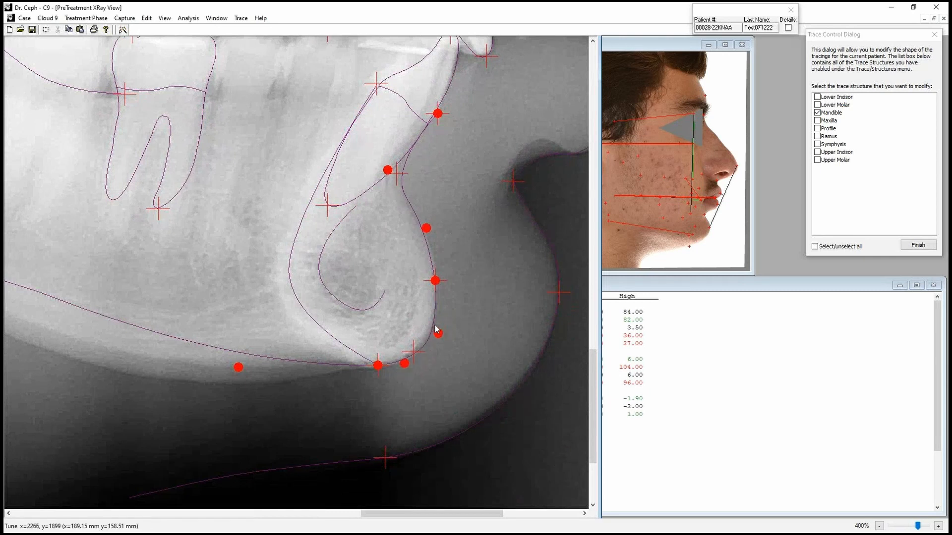
Bend the mandible trace downward between the chin and jaw angle so it follows the lower border of the bone.
{"action": "left_click_drag", "start_coordinate": [296, 355], "coordinate": [455, 221]}
{"action": "mouse_move", "coordinate": [436, 259]}
{"action": "left_mouse_down"}
{"action": "mouse_move", "coordinate": [405, 283]}
{"action": "mouse_move", "coordinate": [373, 290]}
{"action": "left_mouse_up"}
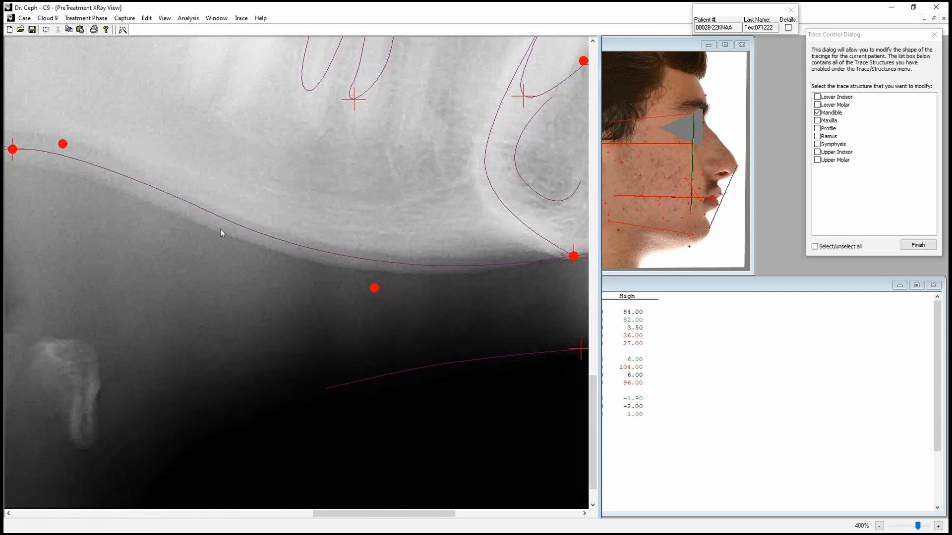
{"action": "scroll", "coordinate": [198, 258], "scroll_direction": "down", "scroll_amount": 5}
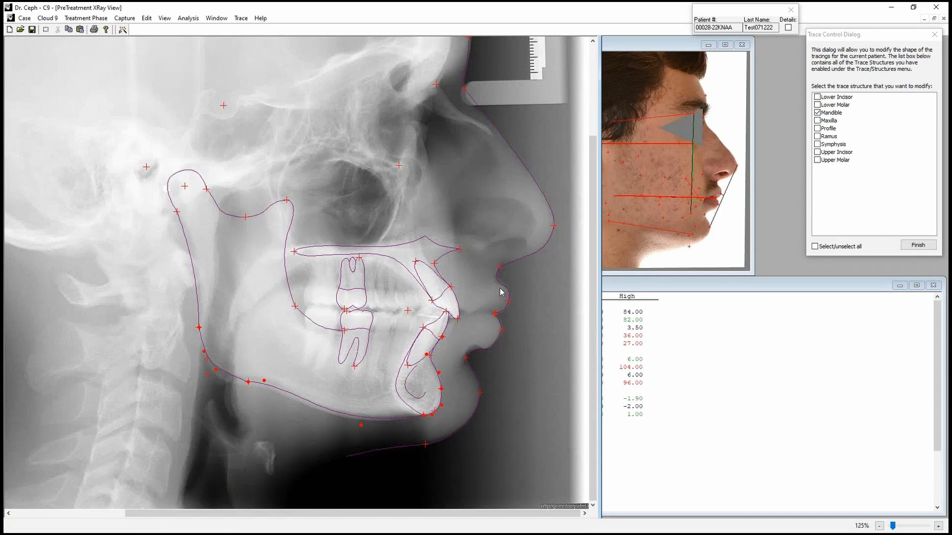
{"action": "scroll", "coordinate": [543, 185], "scroll_direction": "down", "scroll_amount": 1}
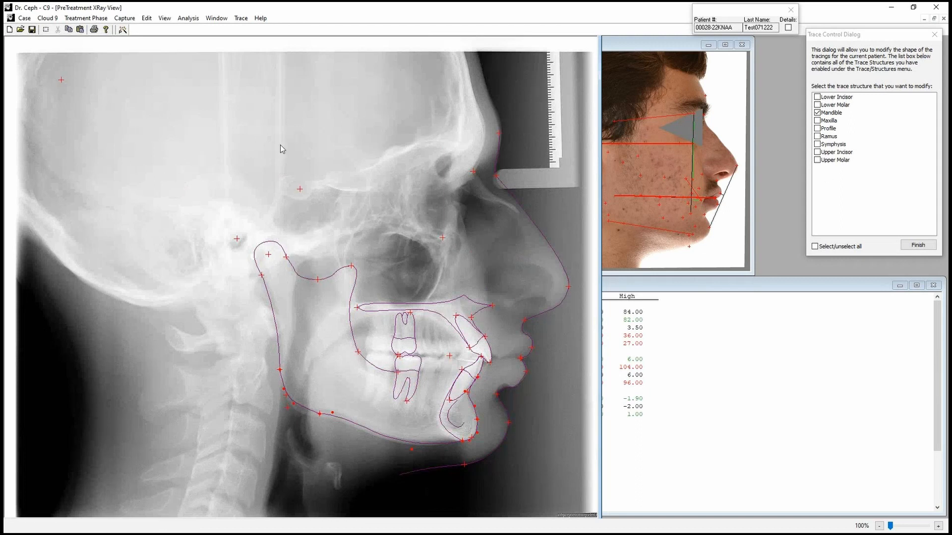
Display the Maxilla trace's control points, examine its outline up close, and finish the trace modifications.
{"action": "left_click", "coordinate": [817, 120]}
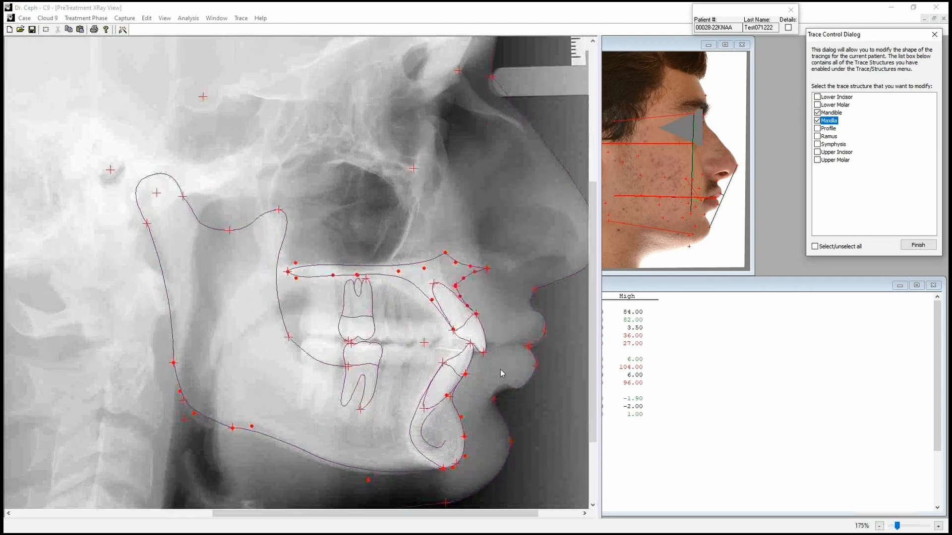
{"action": "scroll", "coordinate": [501, 373], "scroll_direction": "up", "scroll_amount": 1}
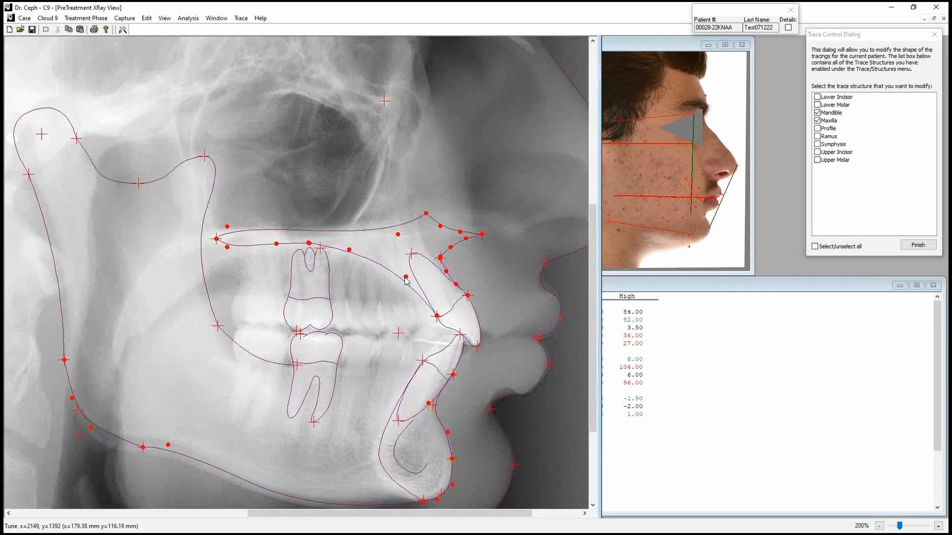
{"action": "scroll", "coordinate": [369, 347], "scroll_direction": "down", "scroll_amount": 3}
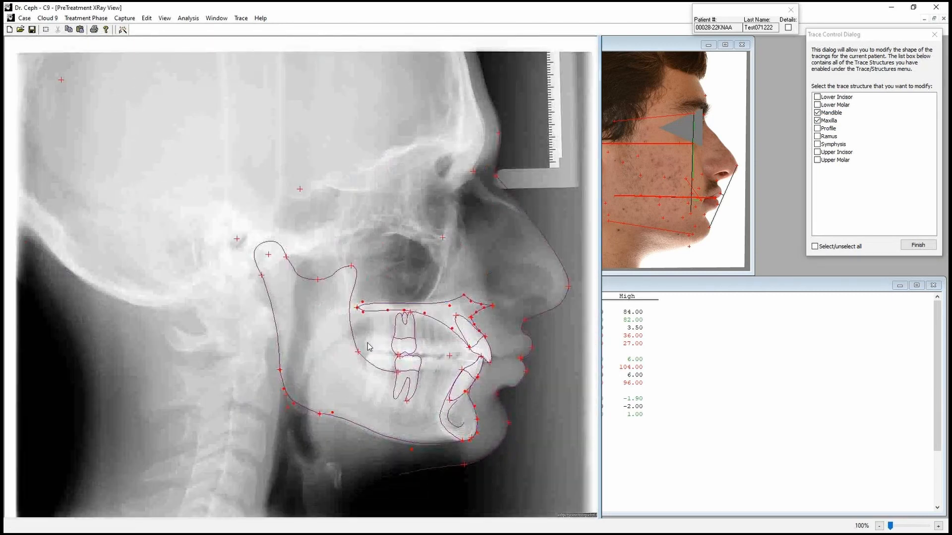
{"action": "left_click", "coordinate": [911, 248]}
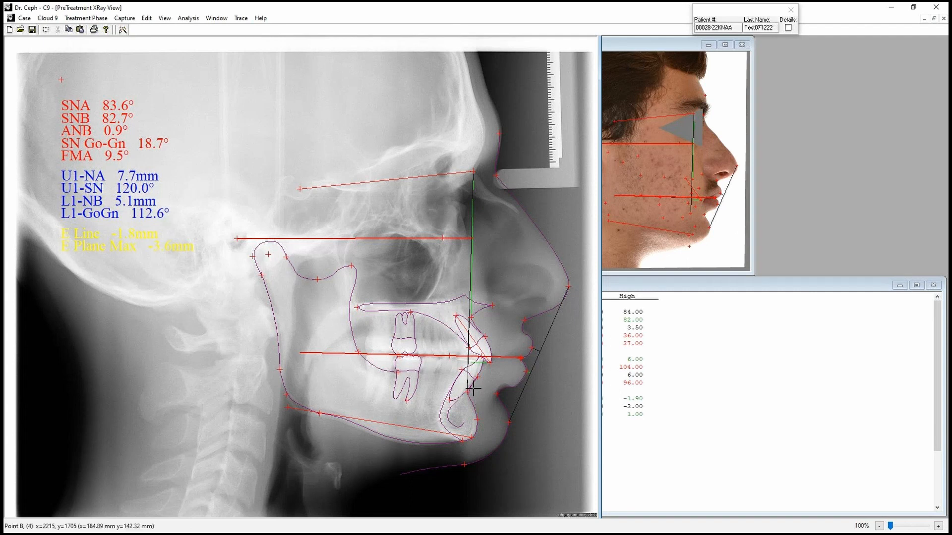
Restore the PreTreatment XRay View to its normal size and sync the 7/12/2022 - Beginning Records series to Cloud 9.
{"action": "left_click", "coordinate": [934, 18]}
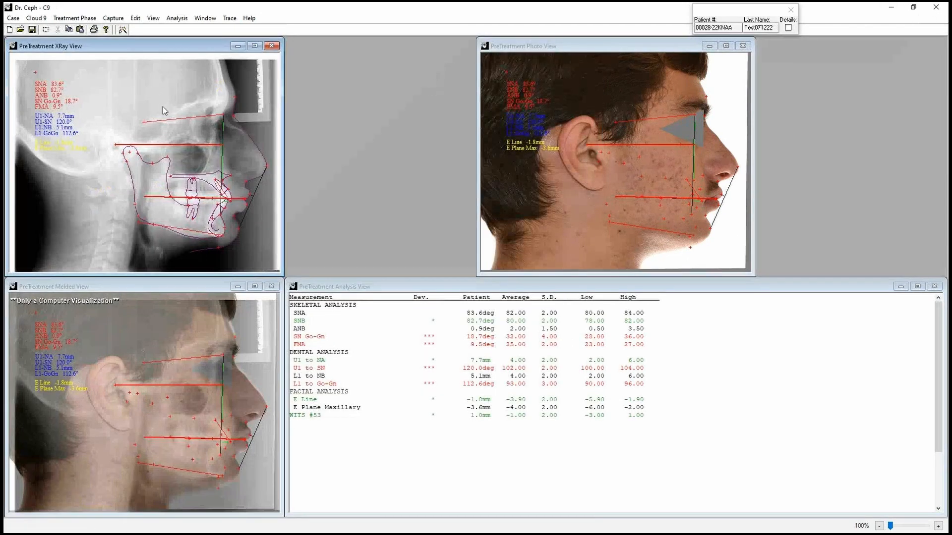
{"action": "left_click", "coordinate": [41, 20]}
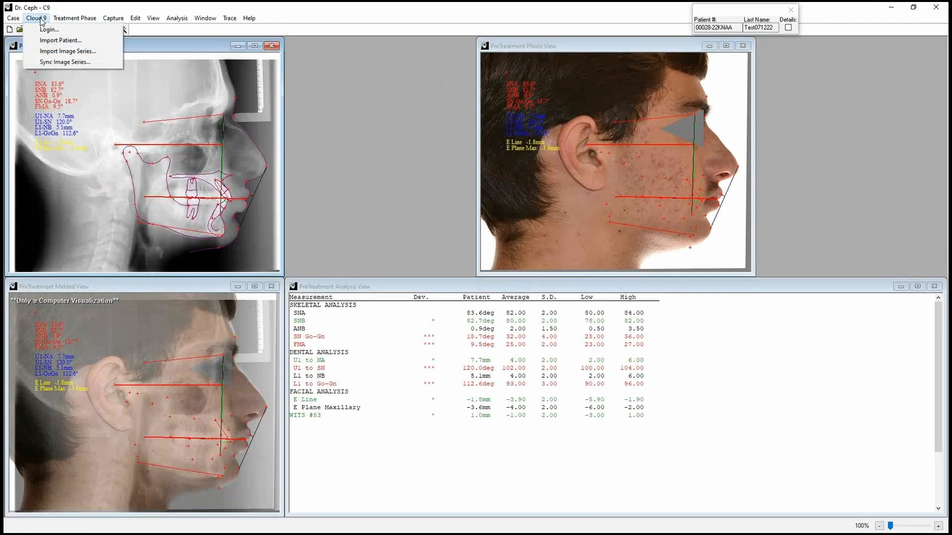
{"action": "left_click", "coordinate": [59, 62]}
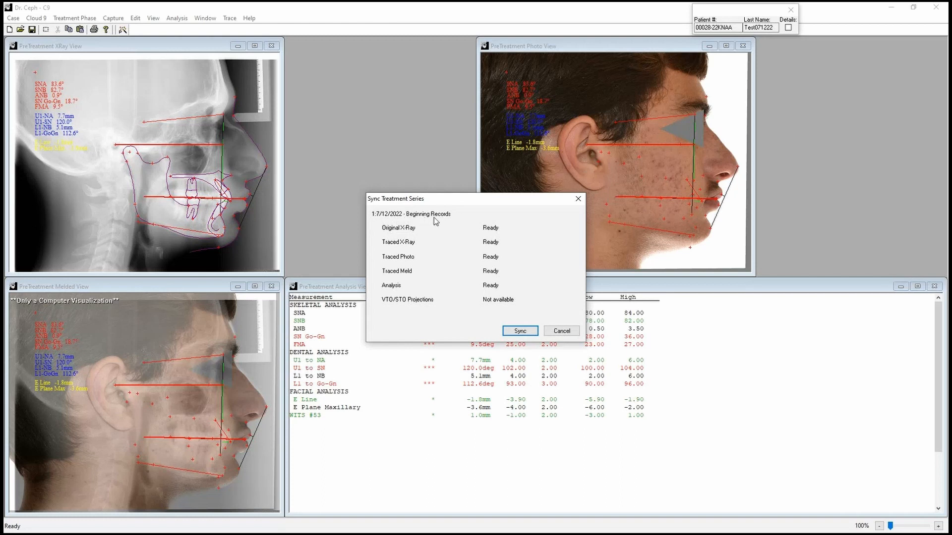
{"action": "left_click", "coordinate": [519, 332]}
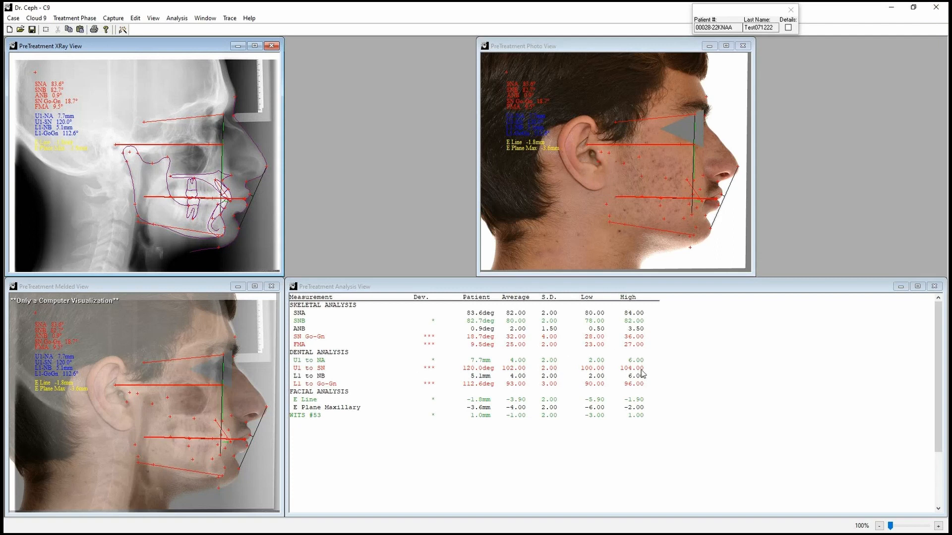
View the existing patient cases through the Patient Wizard and leave the list without opening a case.
{"action": "left_click", "coordinate": [123, 31]}
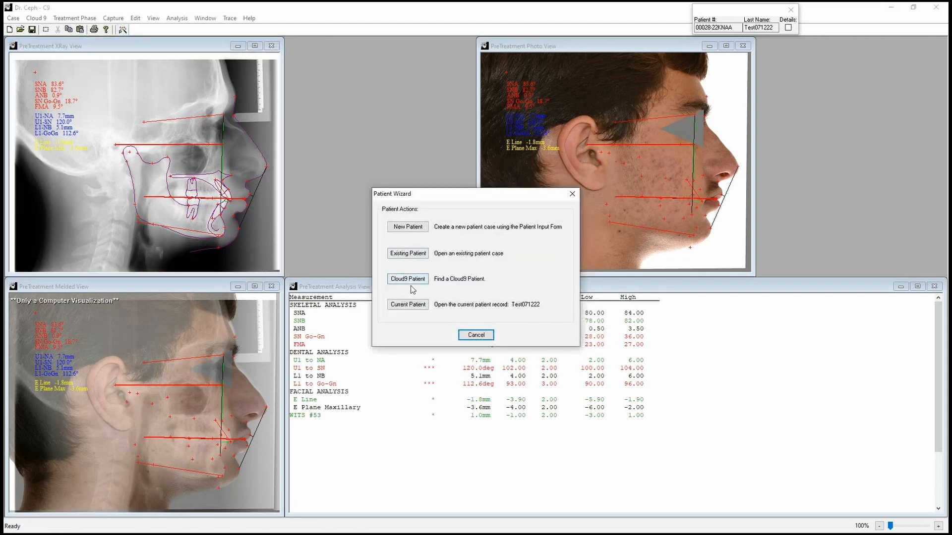
{"action": "left_click", "coordinate": [413, 255]}
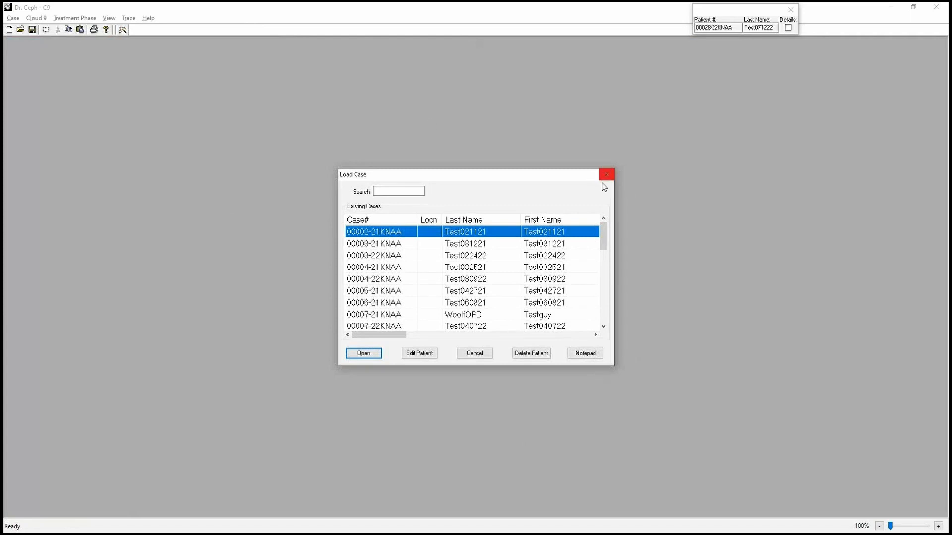
{"action": "left_click", "coordinate": [487, 355]}
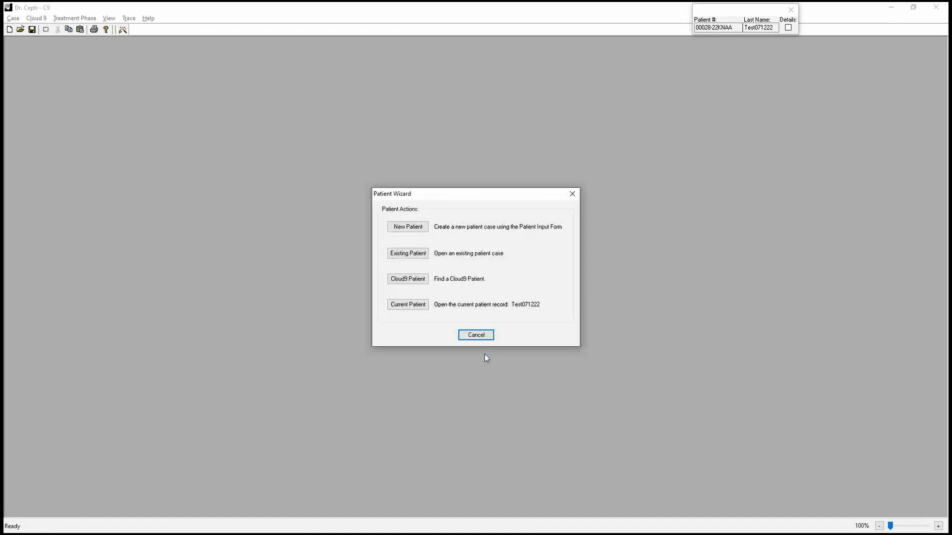
Switch to Cloud 9, reload the patient's images, and view the Traced Ceph, Traced Profile, Melded Trace and Color Ceph Analysis.
{"action": "key", "text": "alt+Tab"}
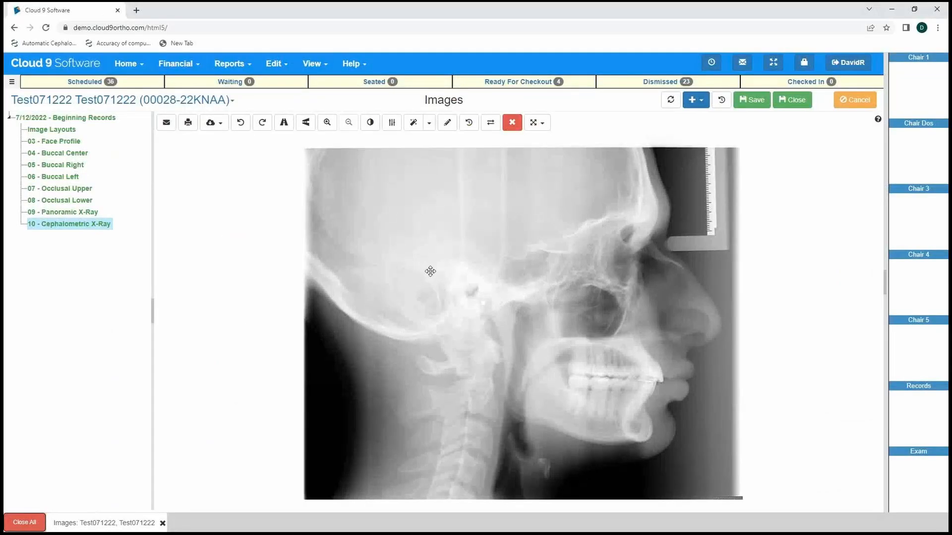
{"action": "left_click", "coordinate": [667, 104]}
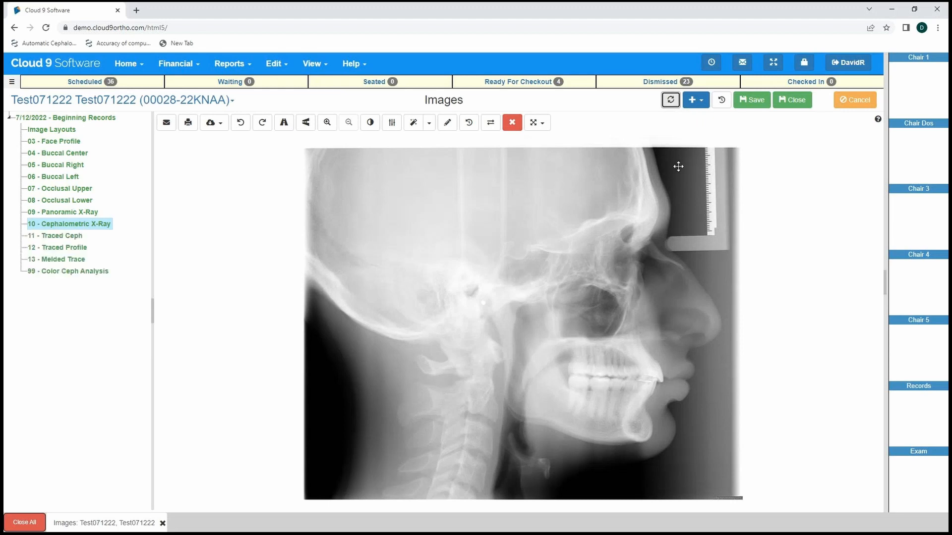
{"action": "left_click", "coordinate": [68, 238]}
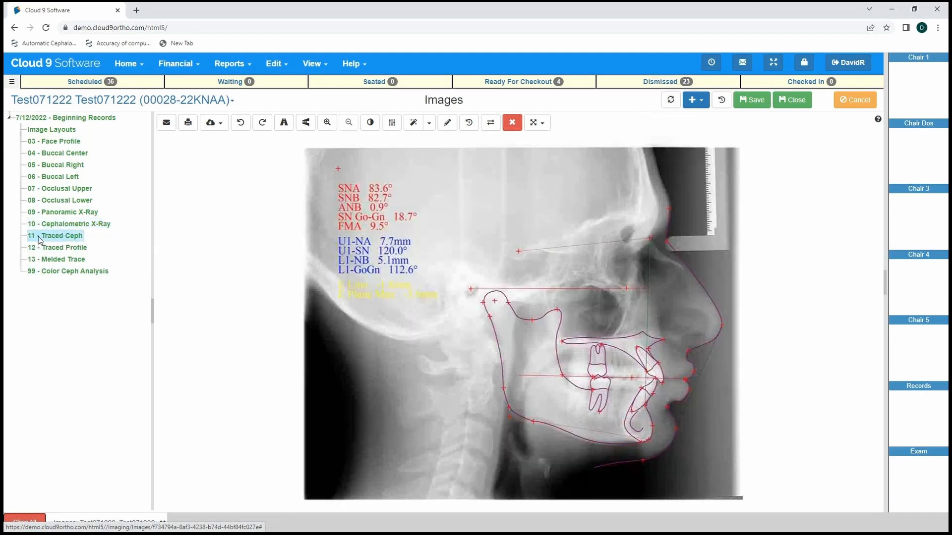
{"action": "left_click", "coordinate": [62, 247]}
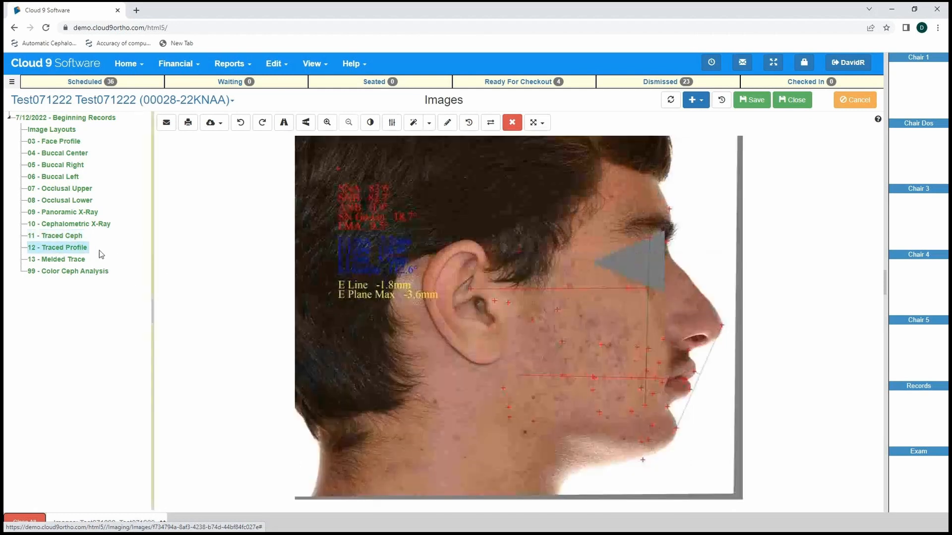
{"action": "left_click", "coordinate": [65, 260]}
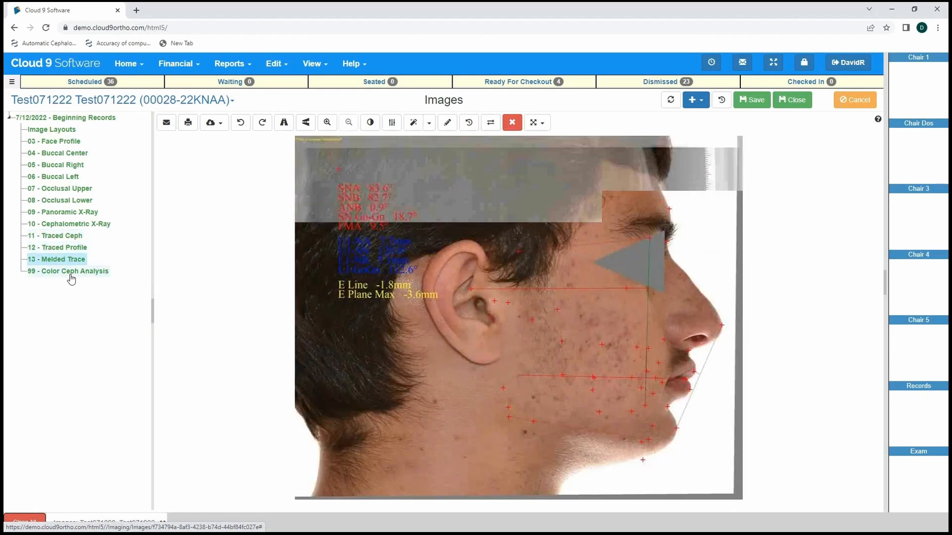
{"action": "left_click", "coordinate": [69, 273]}
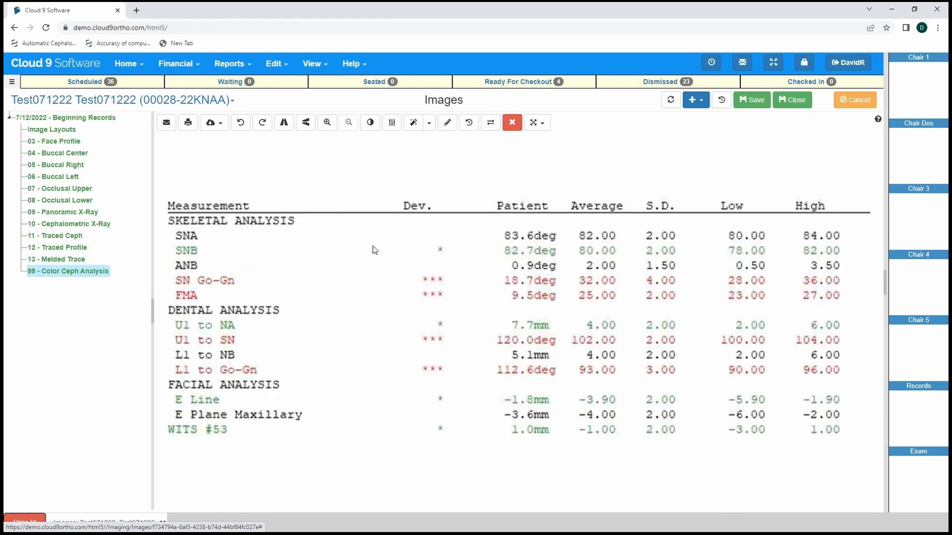
Return to the 11 - Traced Ceph image in the patient's Beginning Records.
{"action": "left_click", "coordinate": [63, 235]}
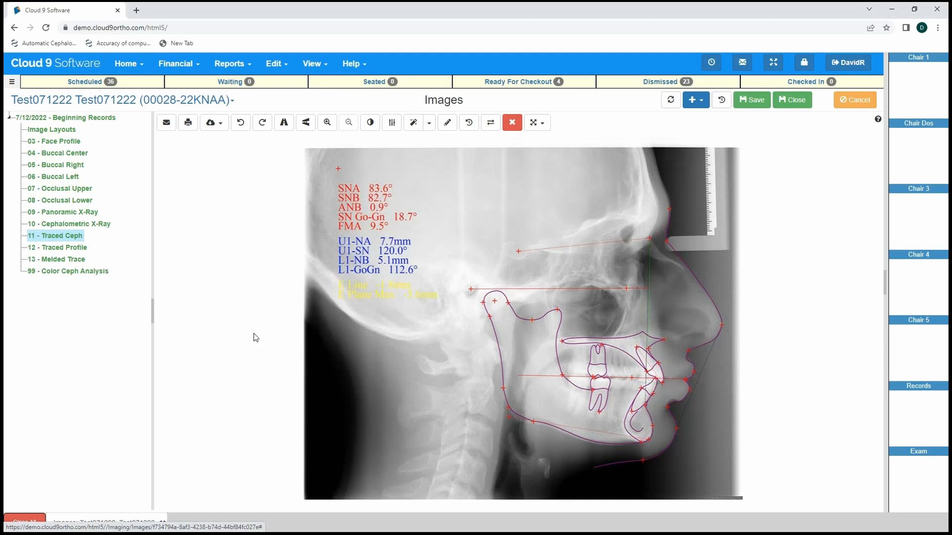
{"action": "right_click", "coordinate": [266, 314]}
{"action": "left_click", "coordinate": [251, 278]}
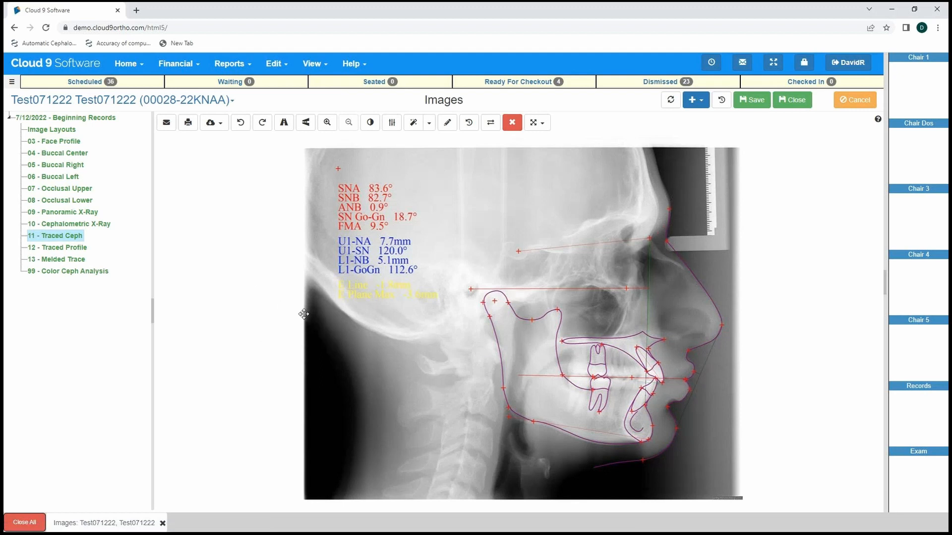